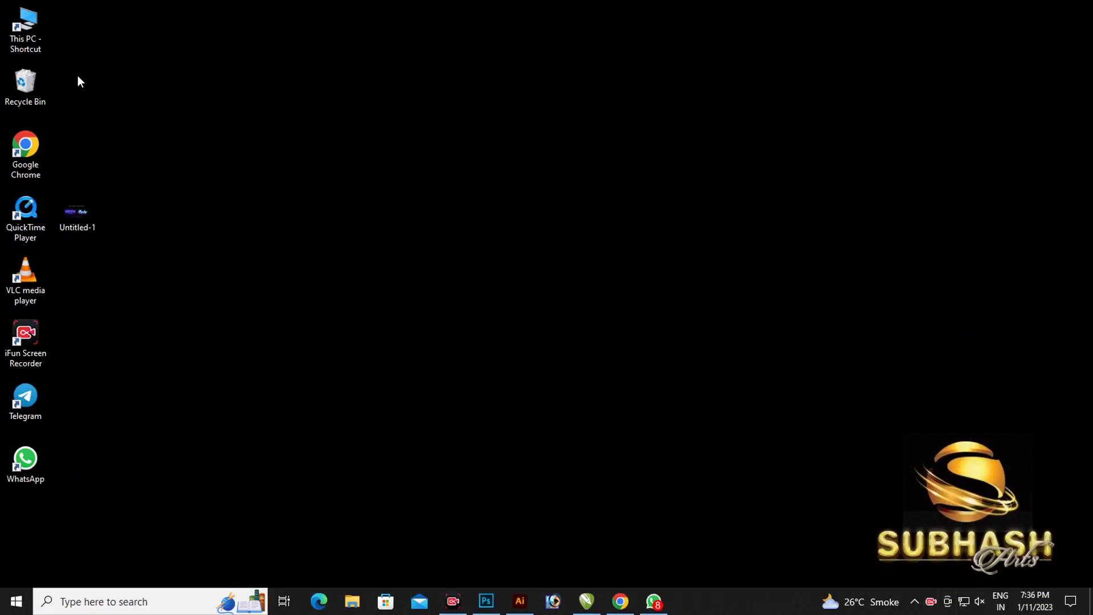
# From This PC's Downloads folder, extract the Desktop archive into a Desktop folder.
pyautogui.doubleClick(23, 40)
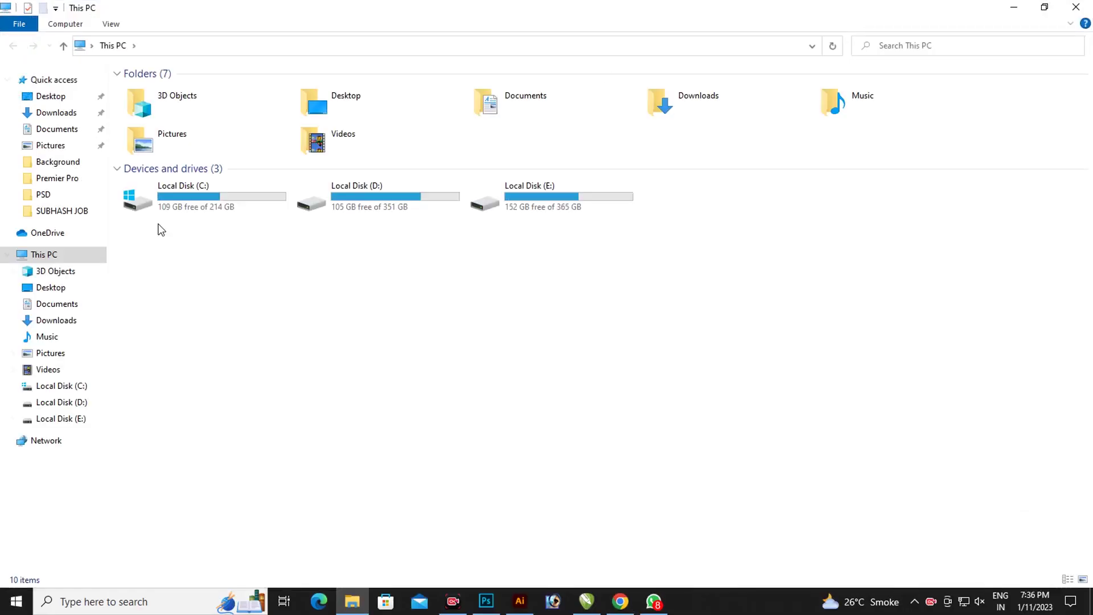
pyautogui.moveTo(55, 320)
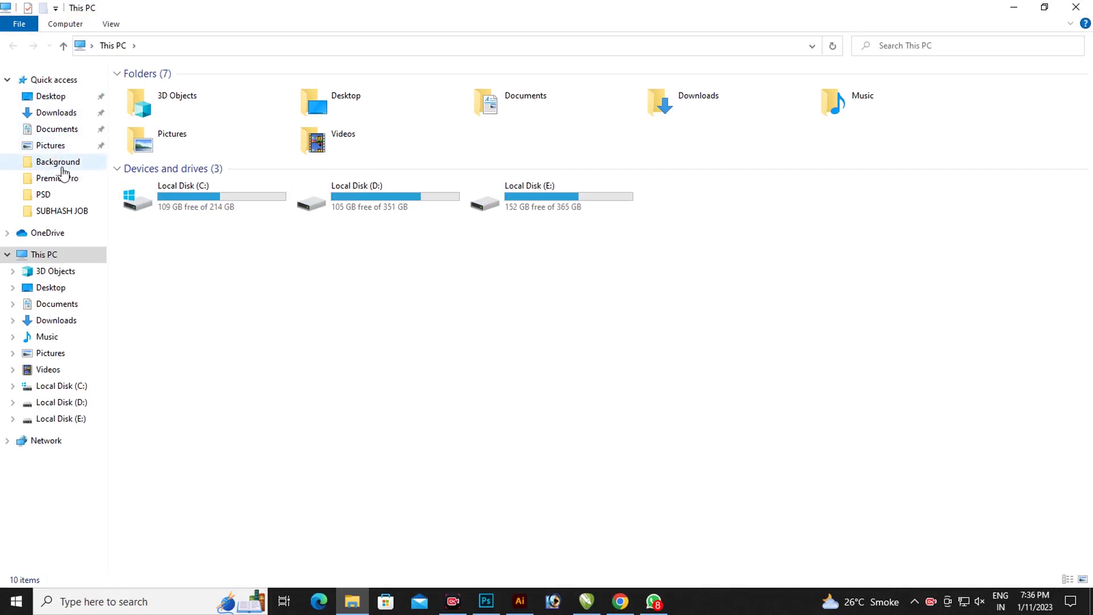
pyautogui.click(67, 321)
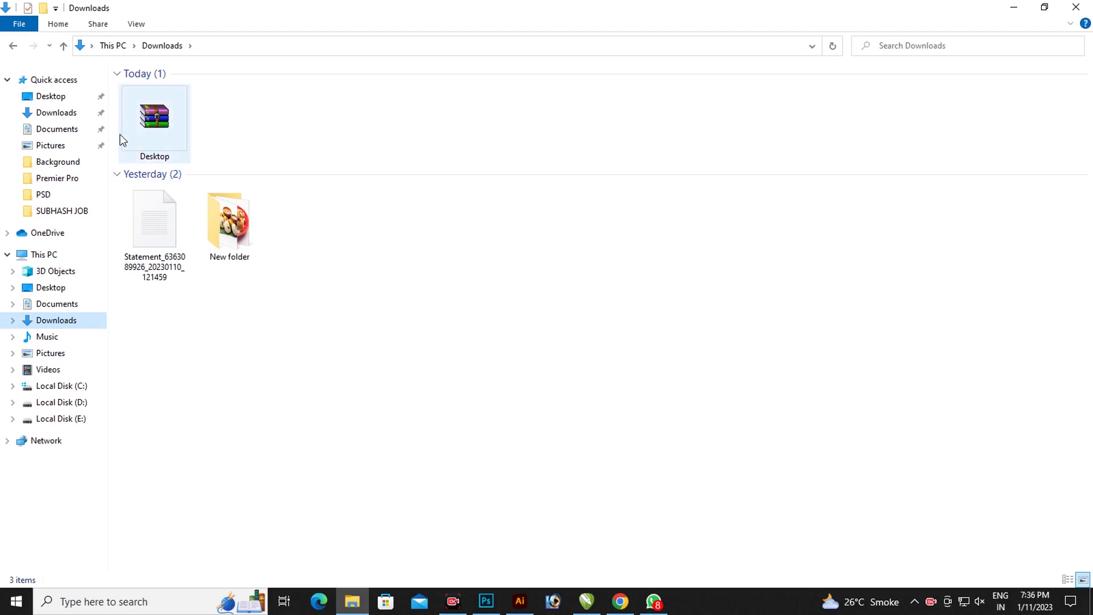
pyautogui.click(140, 124)
pyautogui.rightClick(141, 122)
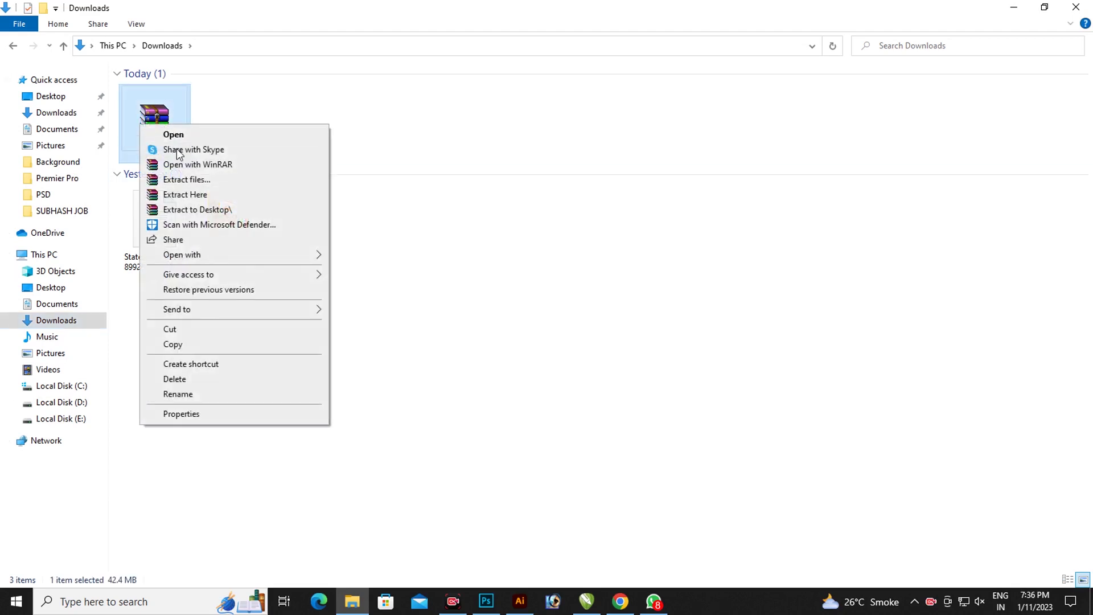
pyautogui.click(198, 196)
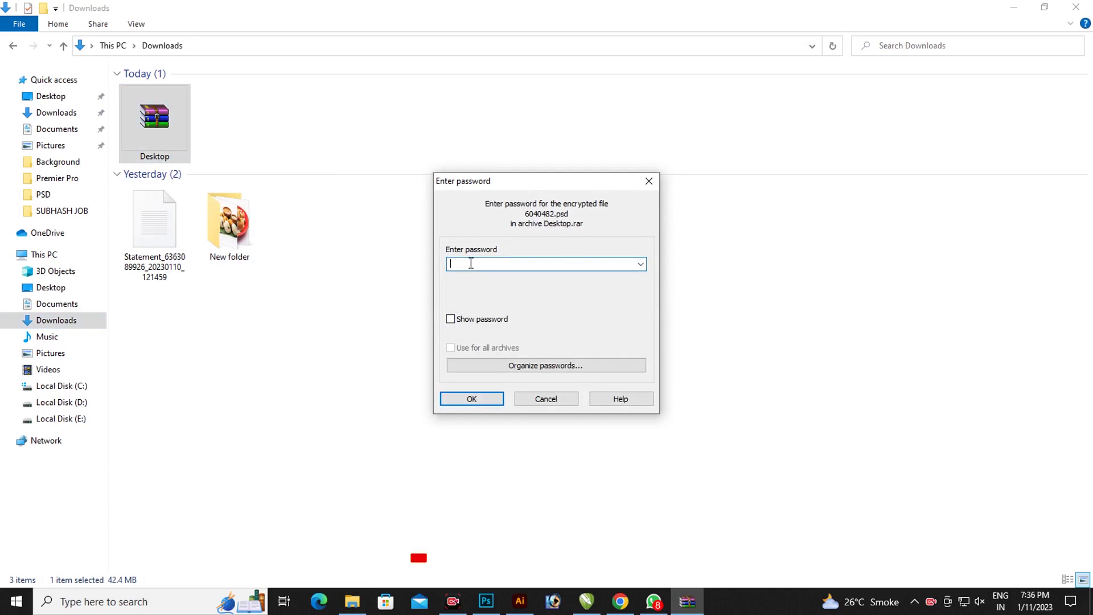
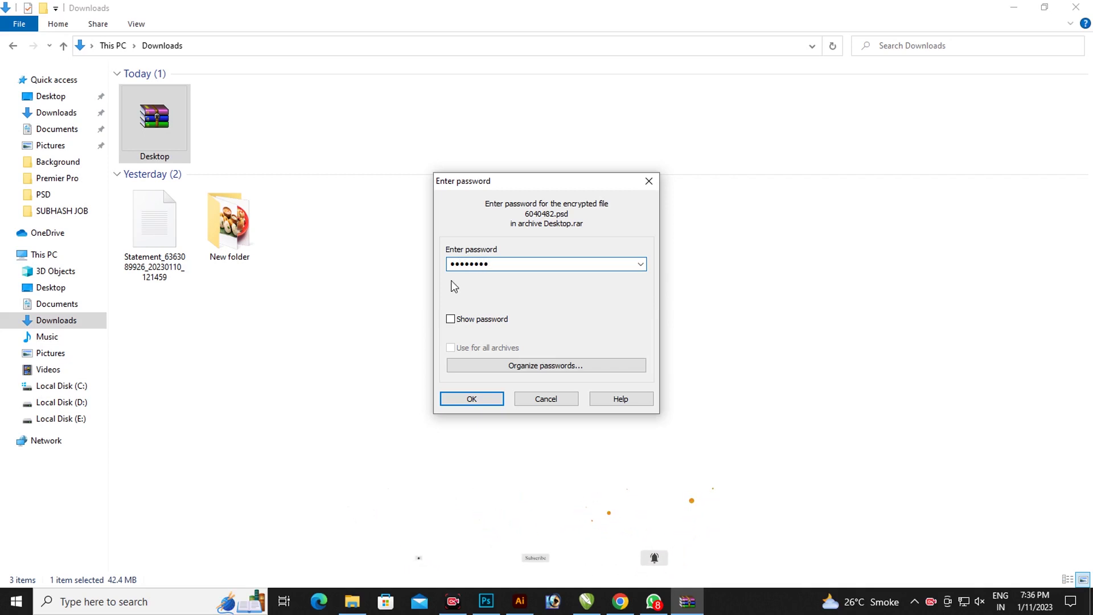
# Enter the archive password to extract Desktop.rar, then open 5267436.eps in Illustrator.
pyautogui.click(466, 400)
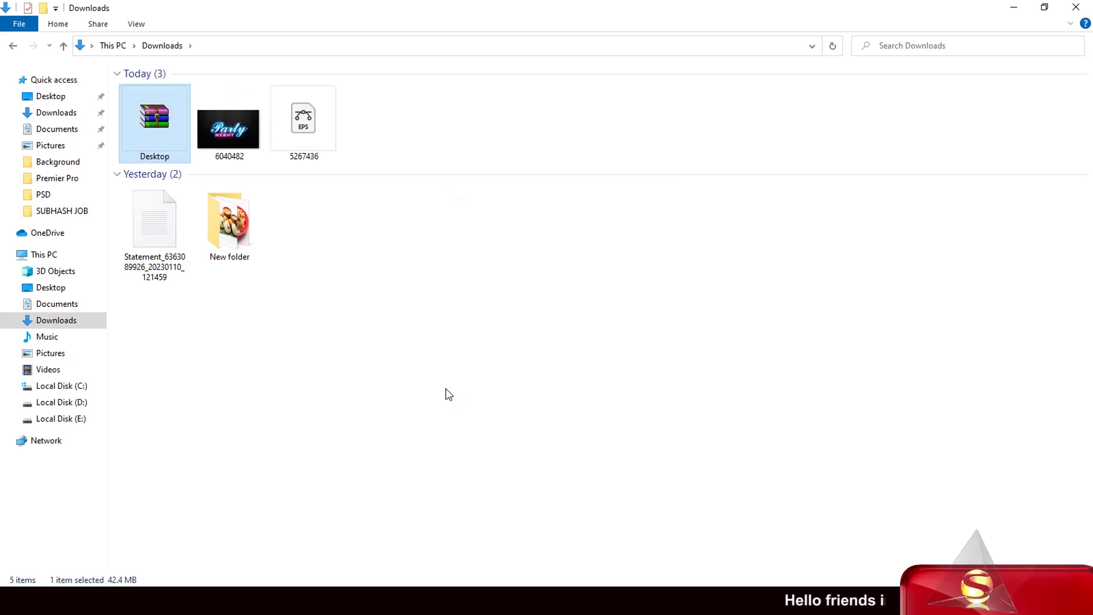
pyautogui.click(330, 269)
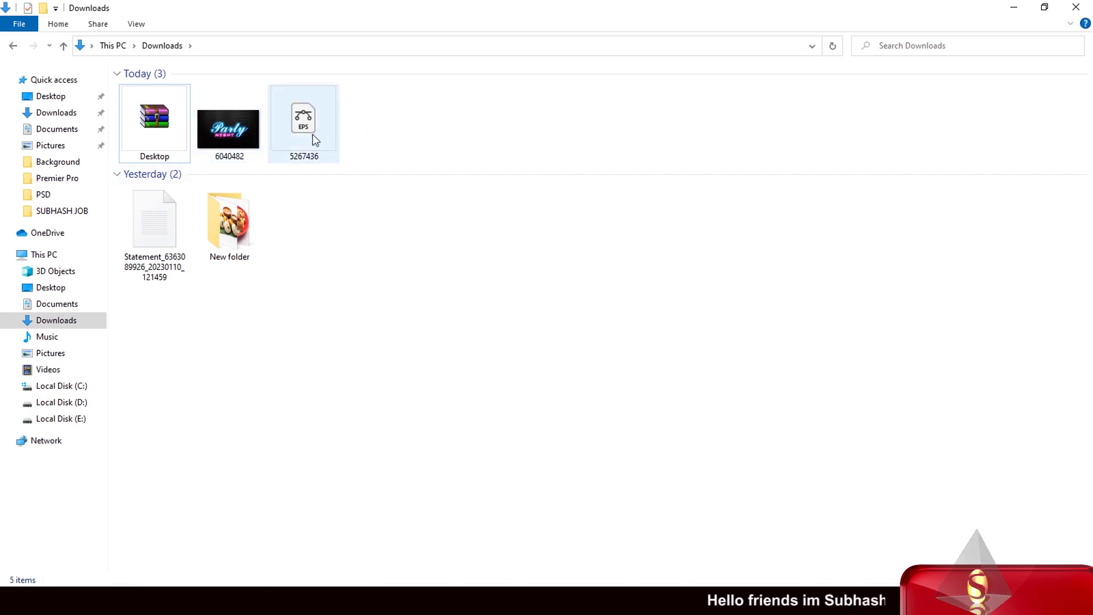
pyautogui.moveTo(314, 140); pyautogui.dragTo(502, 609)
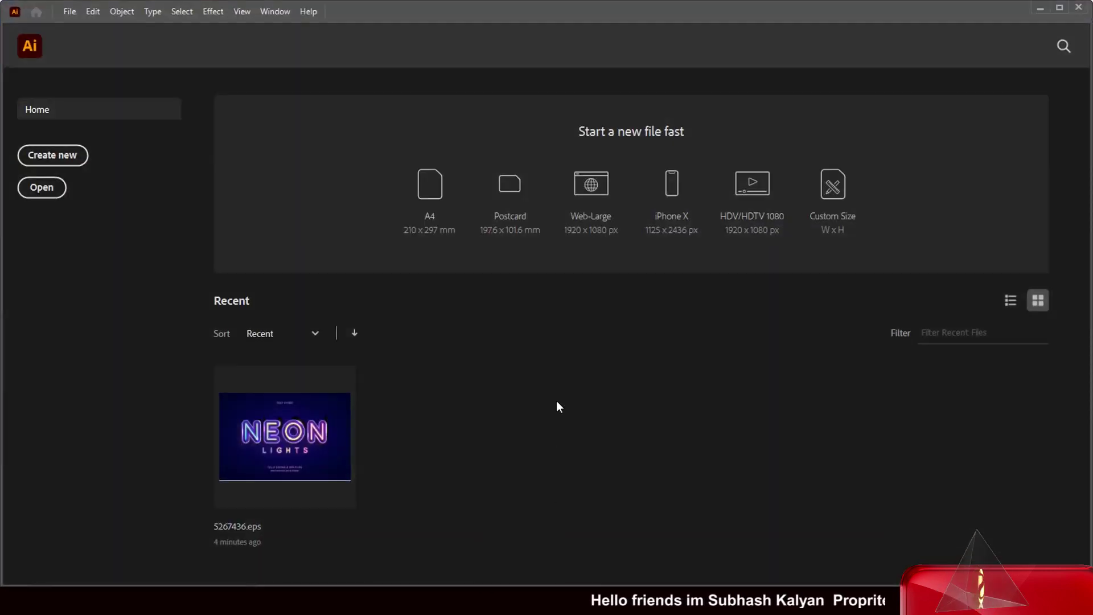
pyautogui.moveTo(513, 593); pyautogui.dragTo(563, 380)
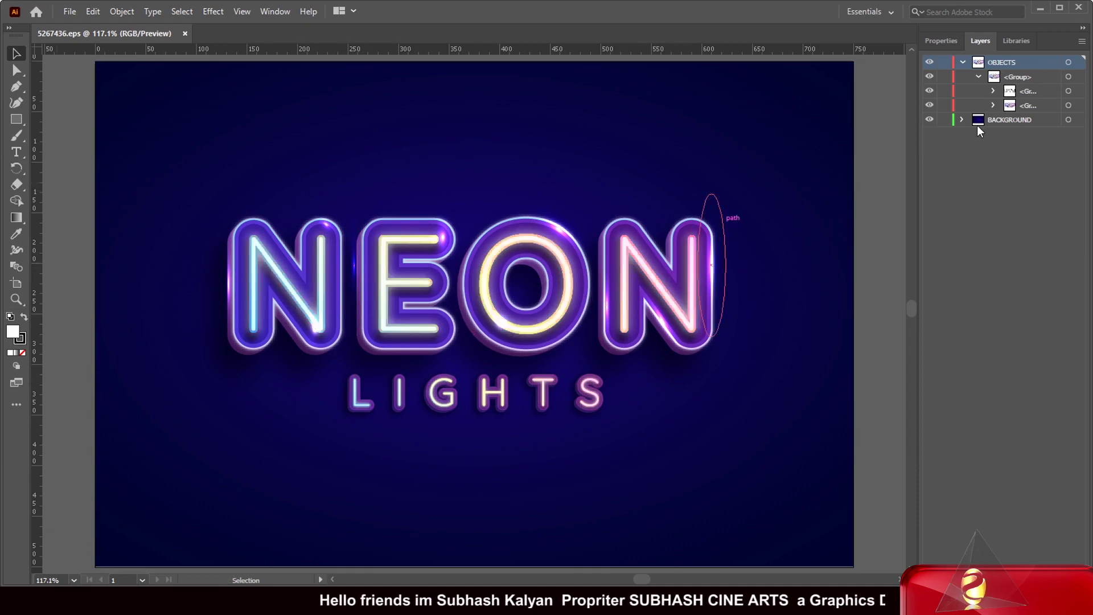
# Browse the Properties and Libraries panels, settling on the artwork's Layers list.
pyautogui.click(949, 43)
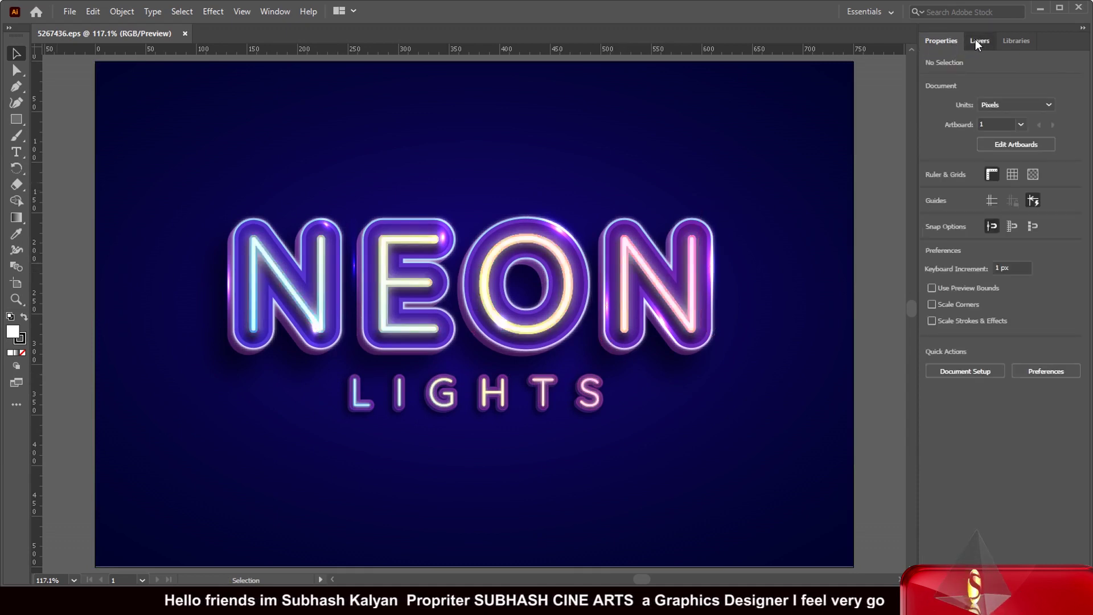
pyautogui.click(977, 41)
pyautogui.click(1014, 41)
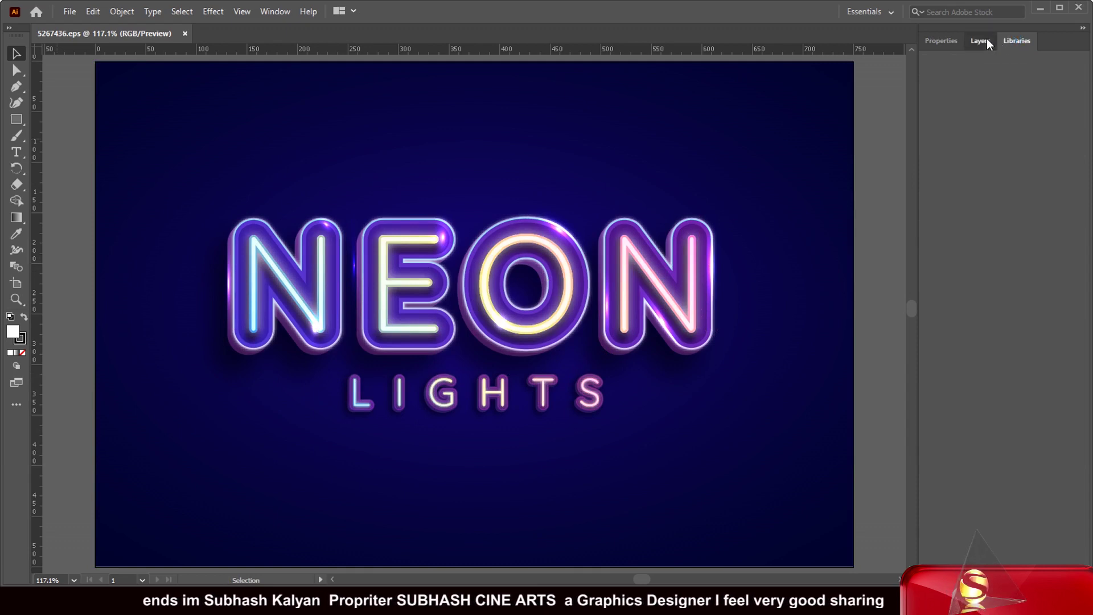
pyautogui.click(986, 40)
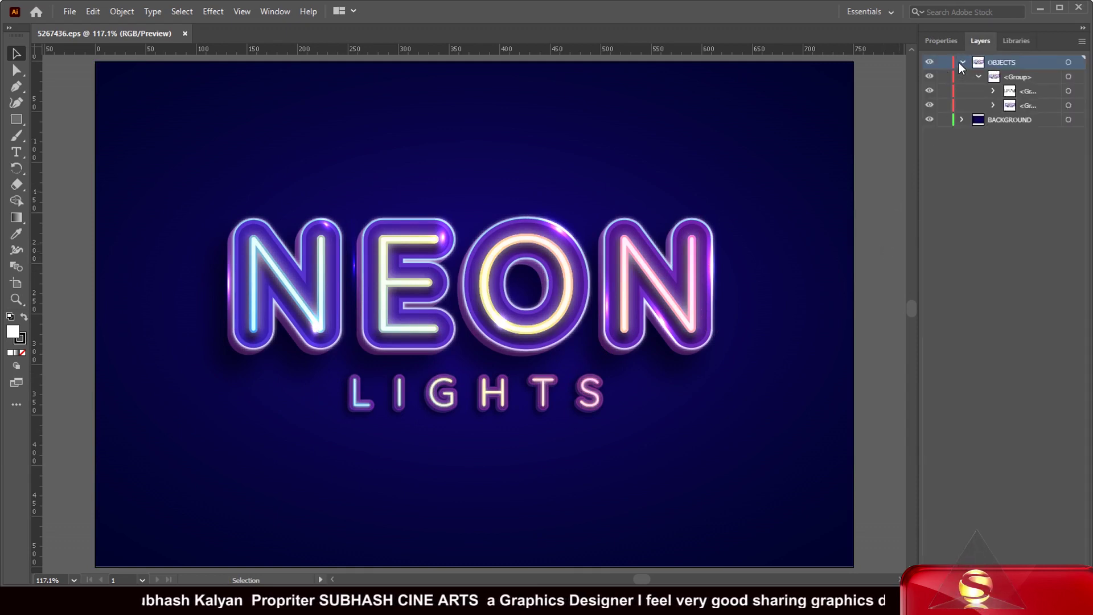
pyautogui.click(943, 41)
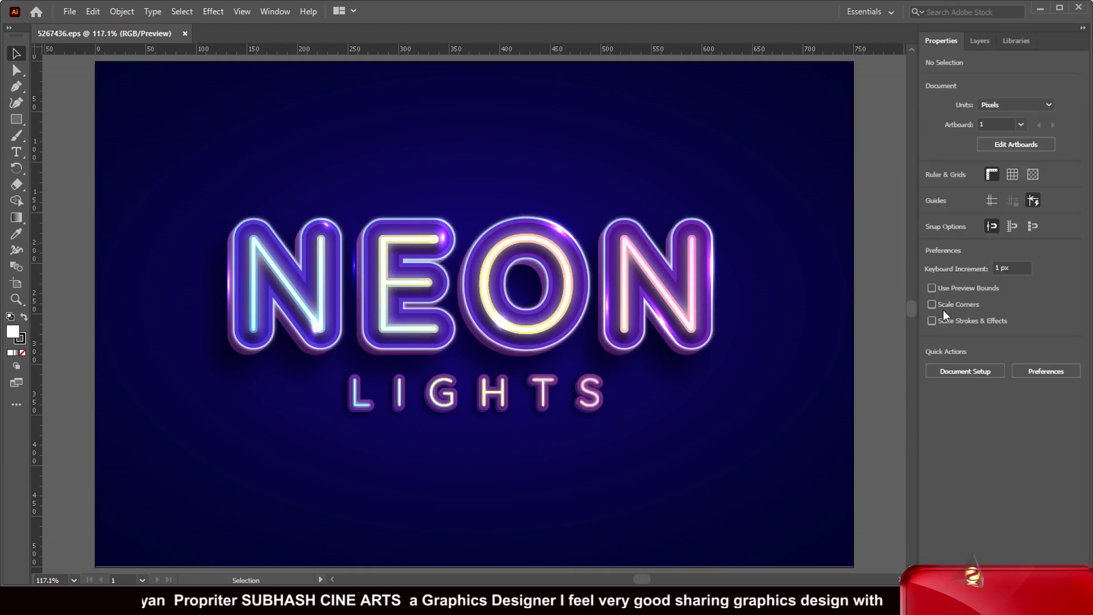
pyautogui.click(978, 41)
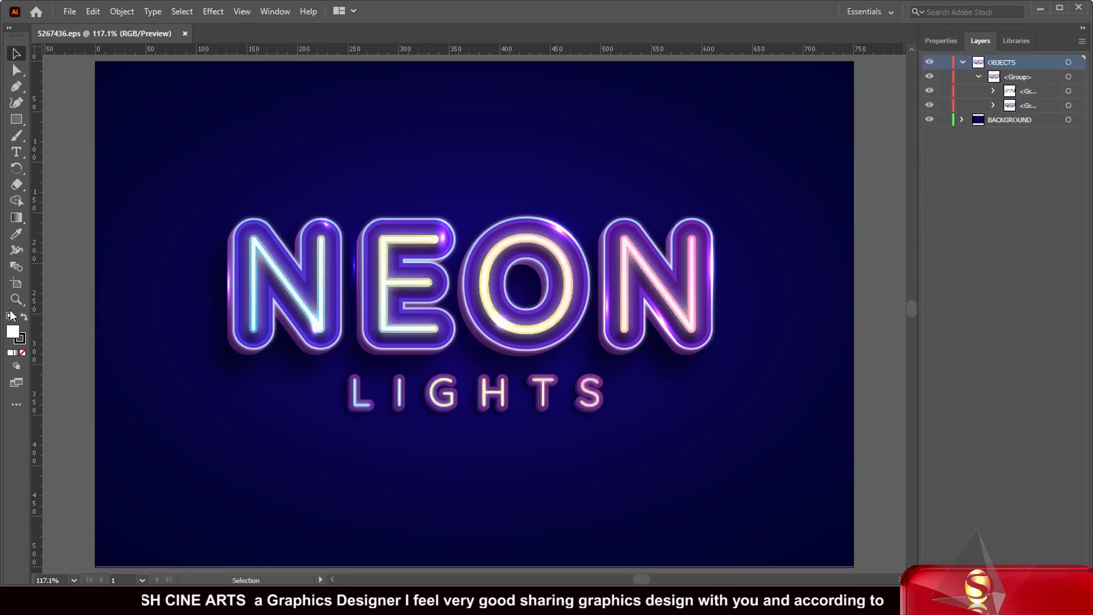
pyautogui.click(17, 151)
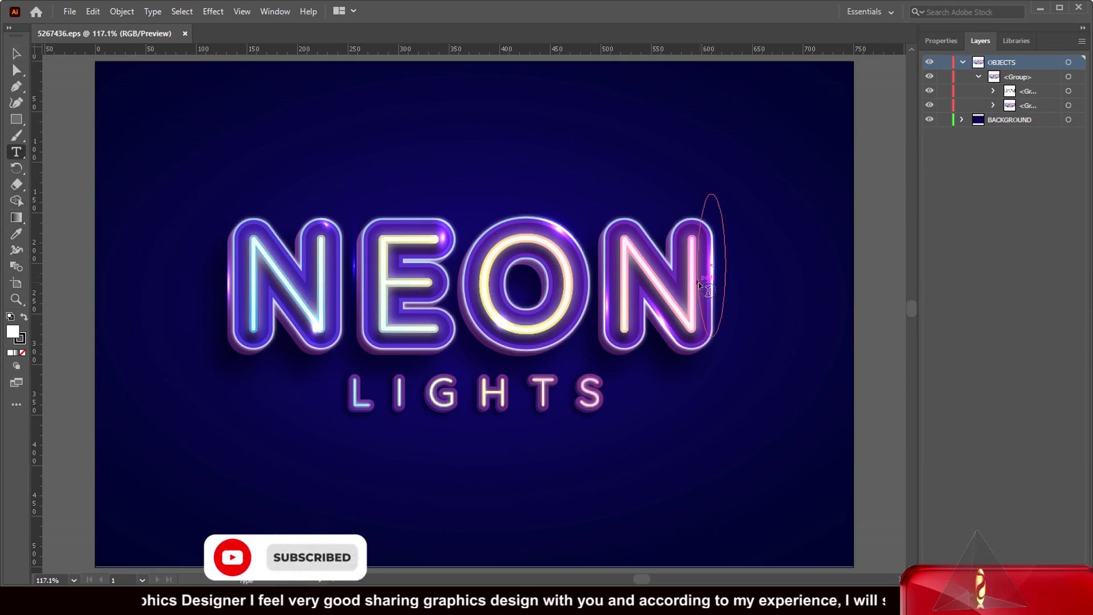
# Retype the headline as NEON, then select letters in LIGHTS and in NEON.
pyautogui.doubleClick(688, 281)
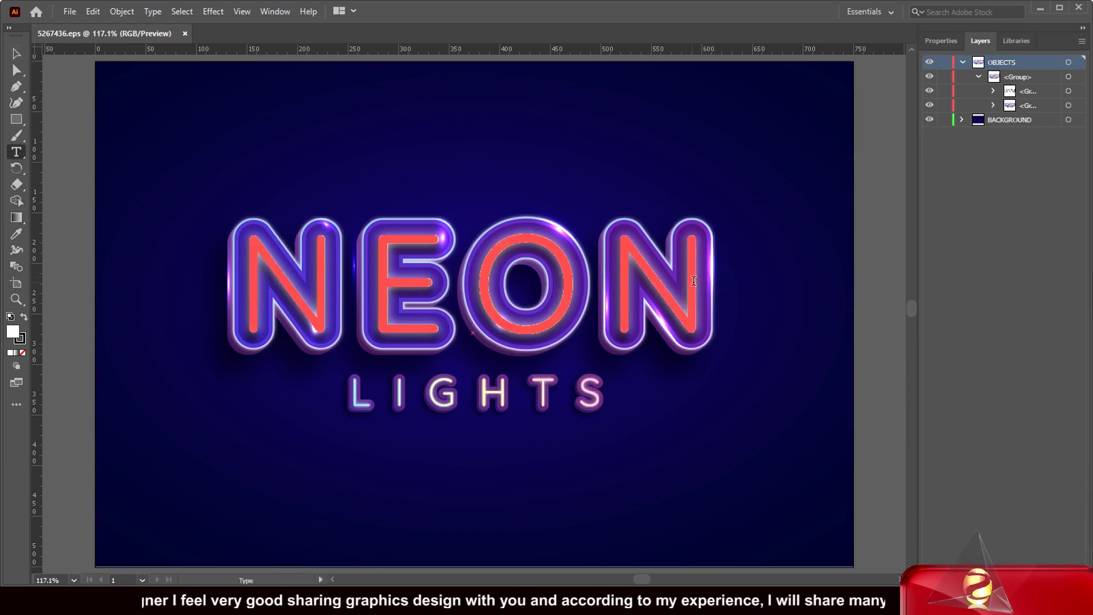
pyautogui.moveTo(694, 281); pyautogui.dragTo(233, 315)
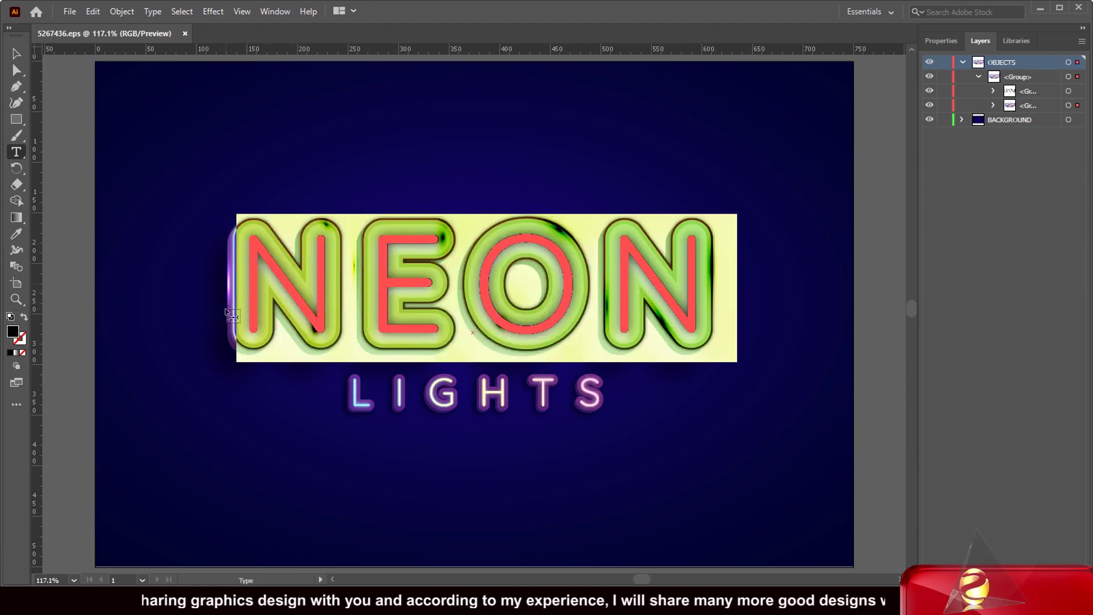
pyautogui.write('NE')
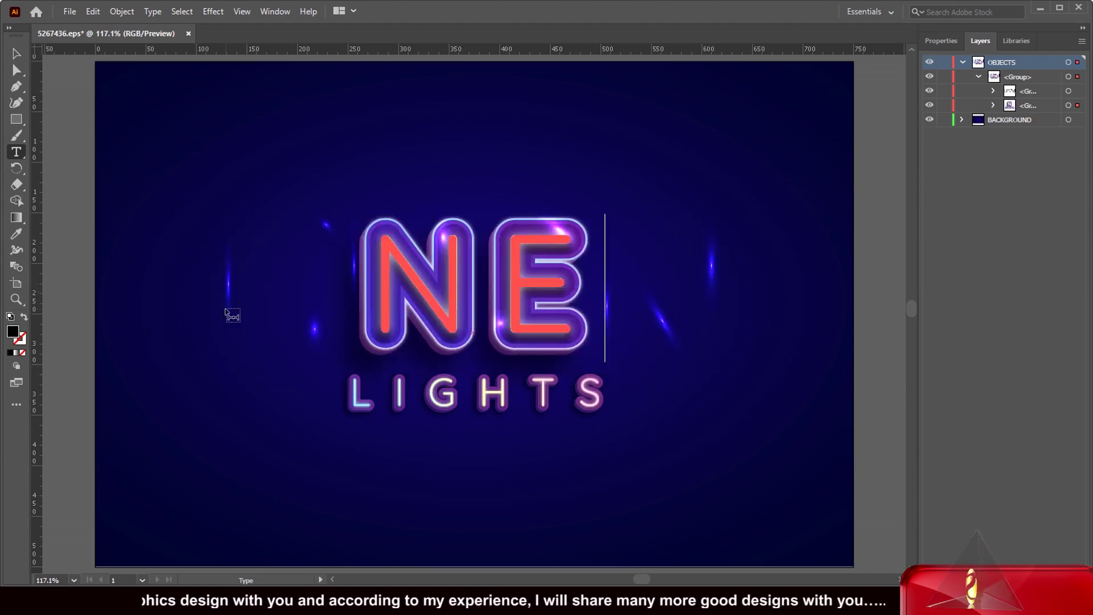
pyautogui.write('ON')
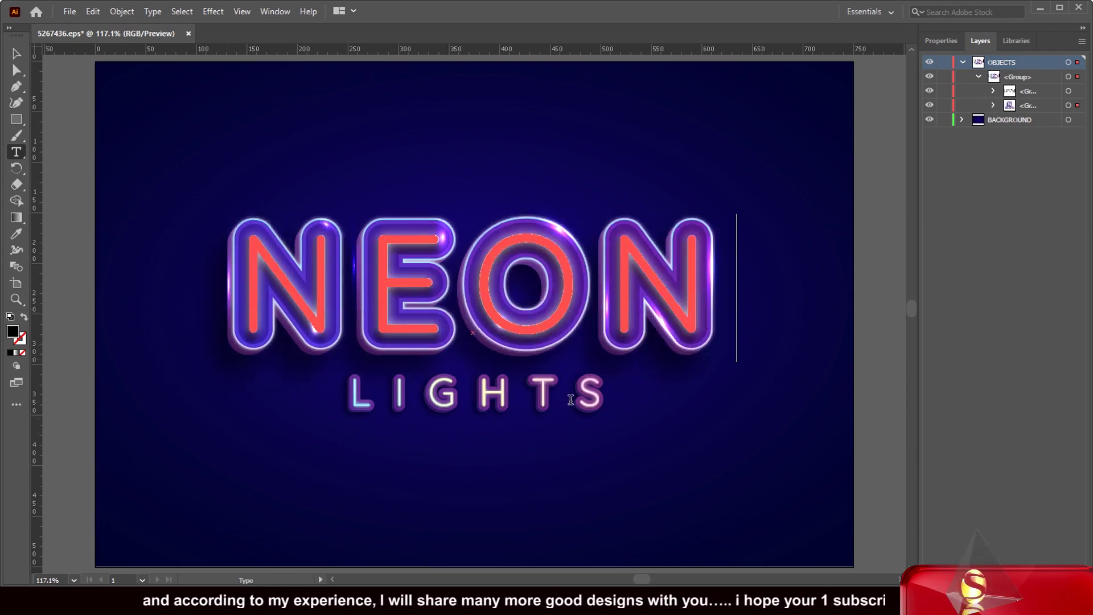
pyautogui.moveTo(578, 399); pyautogui.dragTo(321, 400)
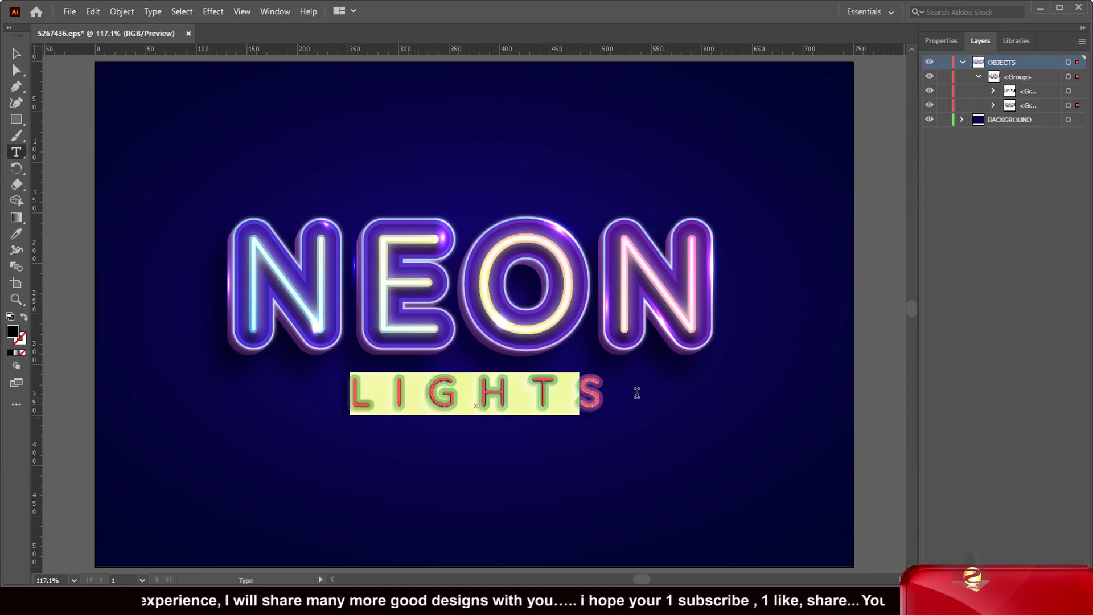
pyautogui.press('Escape')
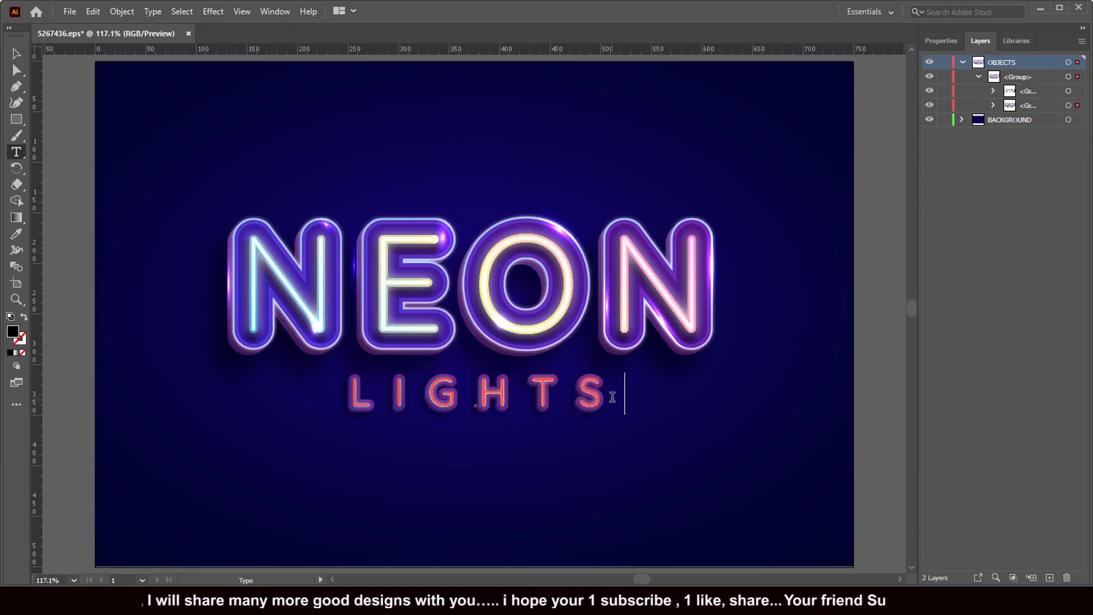
pyautogui.moveTo(608, 296); pyautogui.dragTo(311, 396)
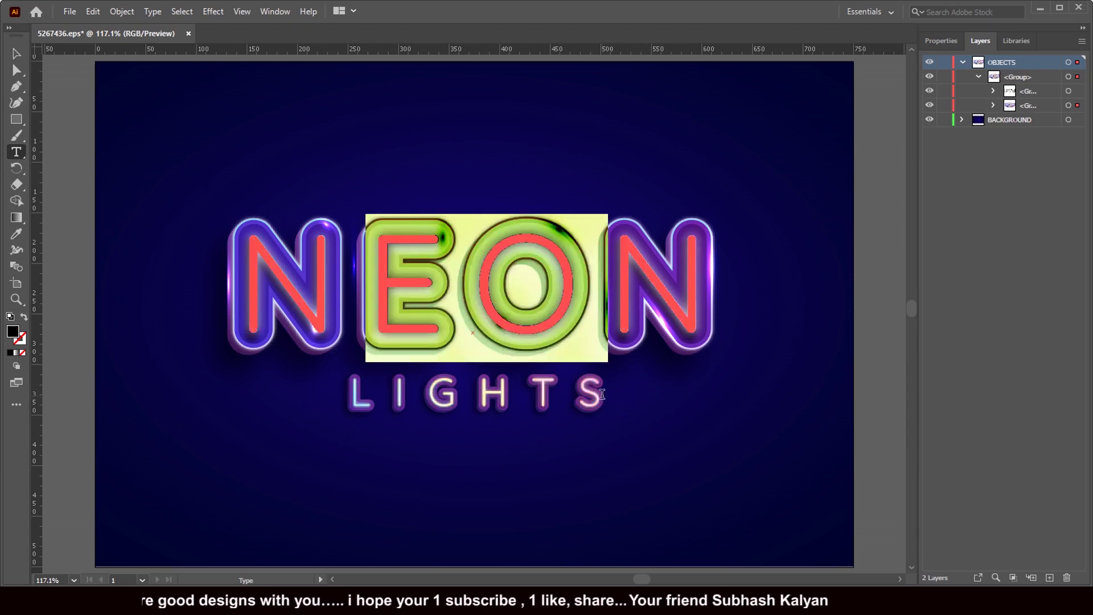
# Select the entire subtitle and retype it as LIGHTS.
pyautogui.click(602, 397)
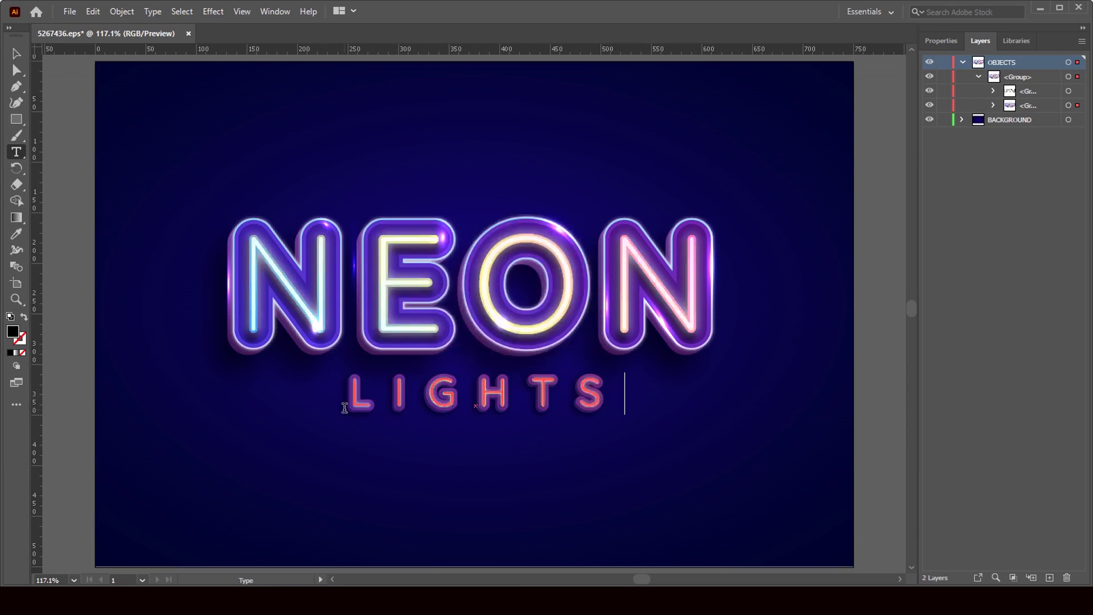
pyautogui.moveTo(345, 408); pyautogui.dragTo(626, 410)
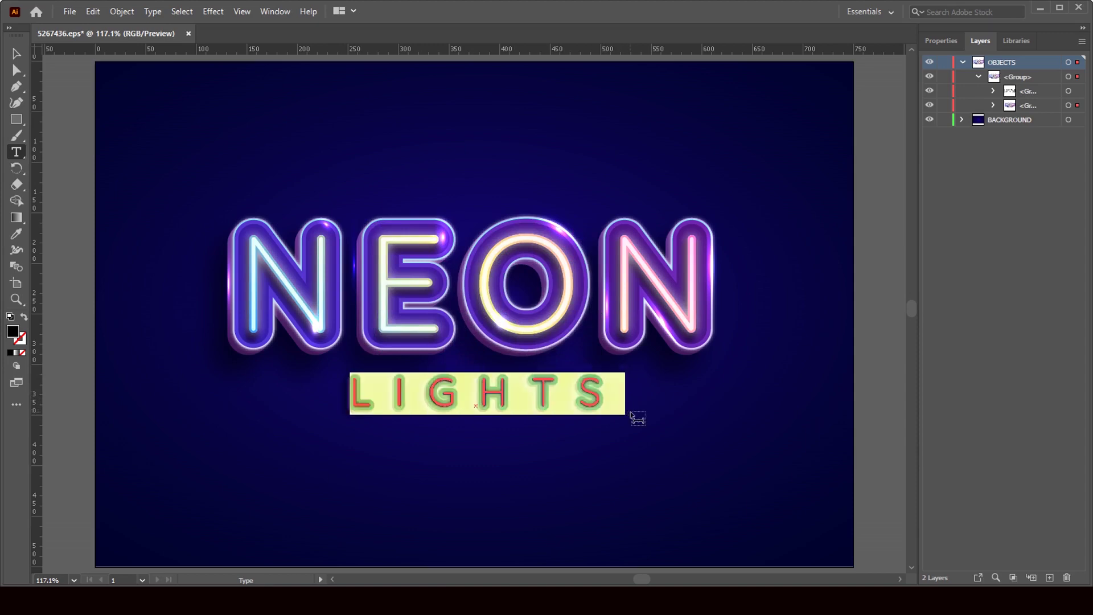
pyautogui.write('LIG')
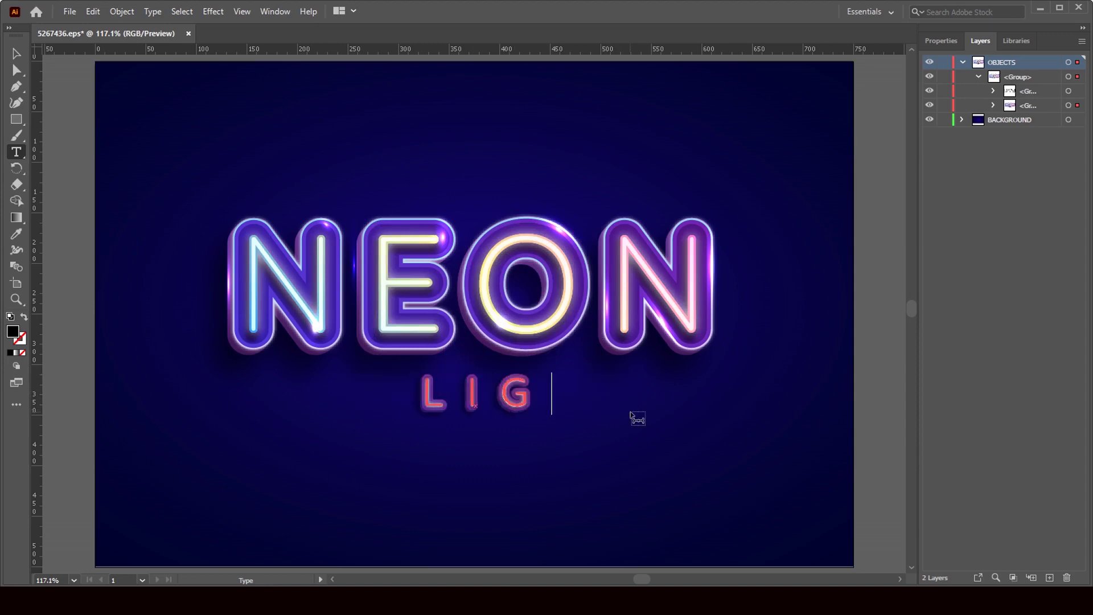
pyautogui.write('HT')
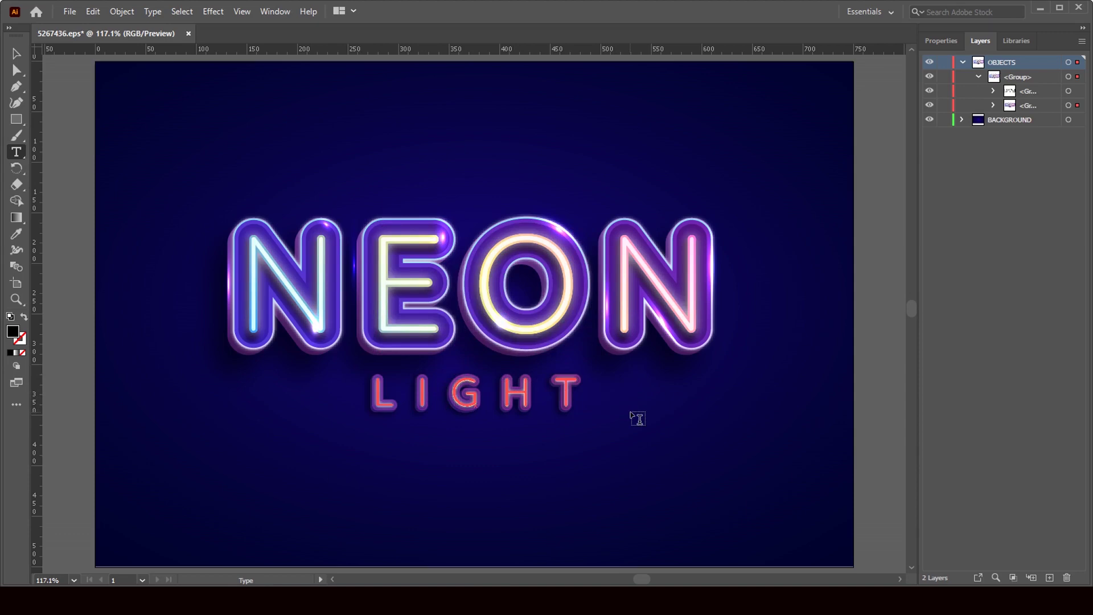
pyautogui.write('S')
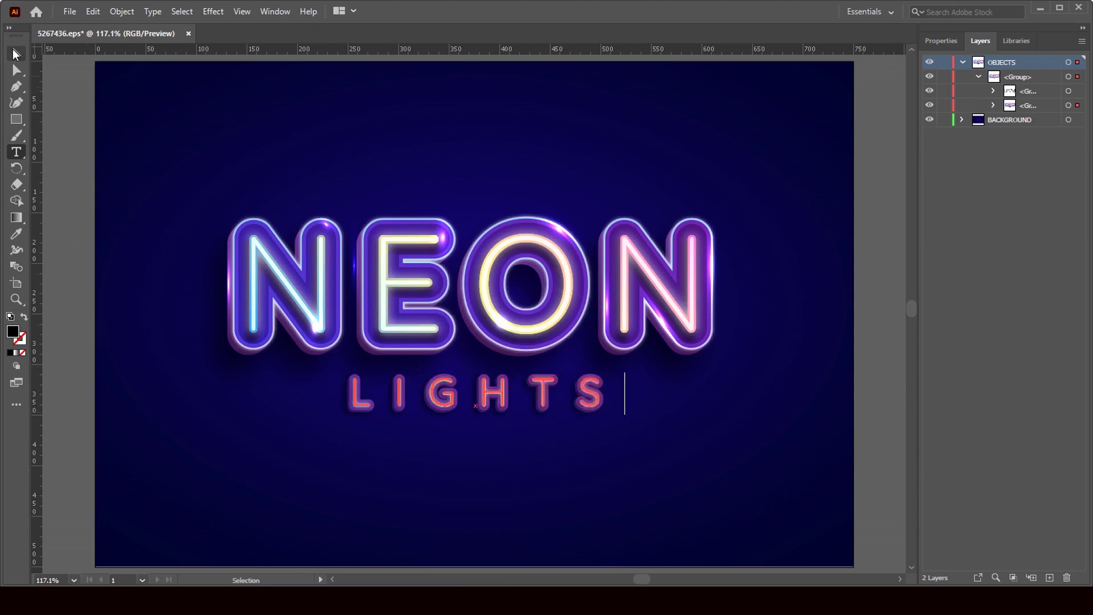
# Change the LIGHTS subtitle's font from Quicksand Regular to Segoe UI Symbol.
pyautogui.click(15, 54)
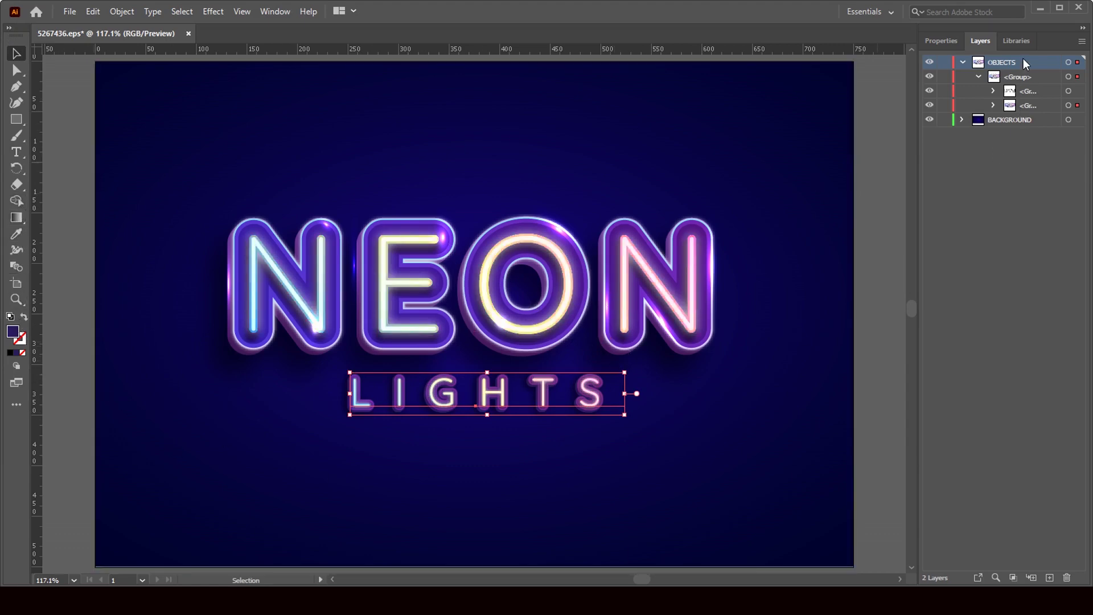
pyautogui.click(946, 40)
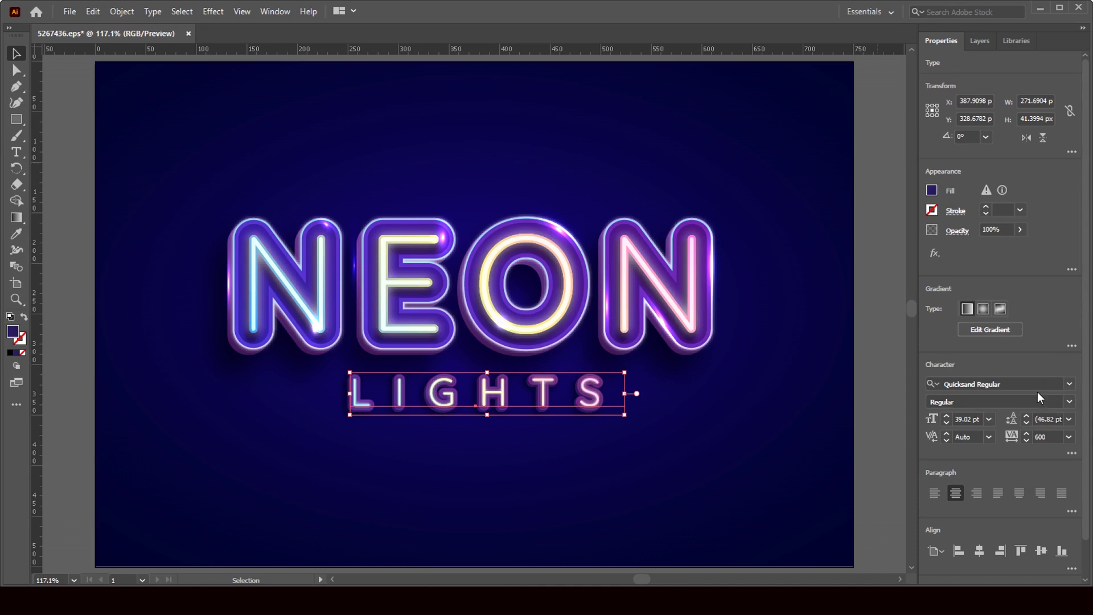
pyautogui.click(1072, 386)
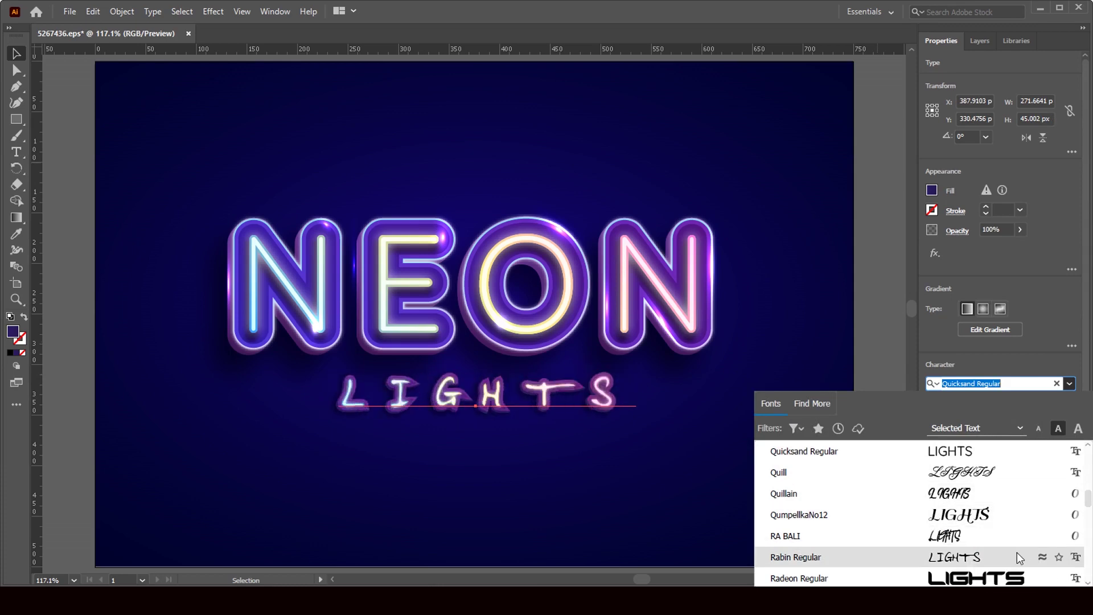
pyautogui.scroll(-2, 1015, 557)
pyautogui.scroll(-1, 1007, 561)
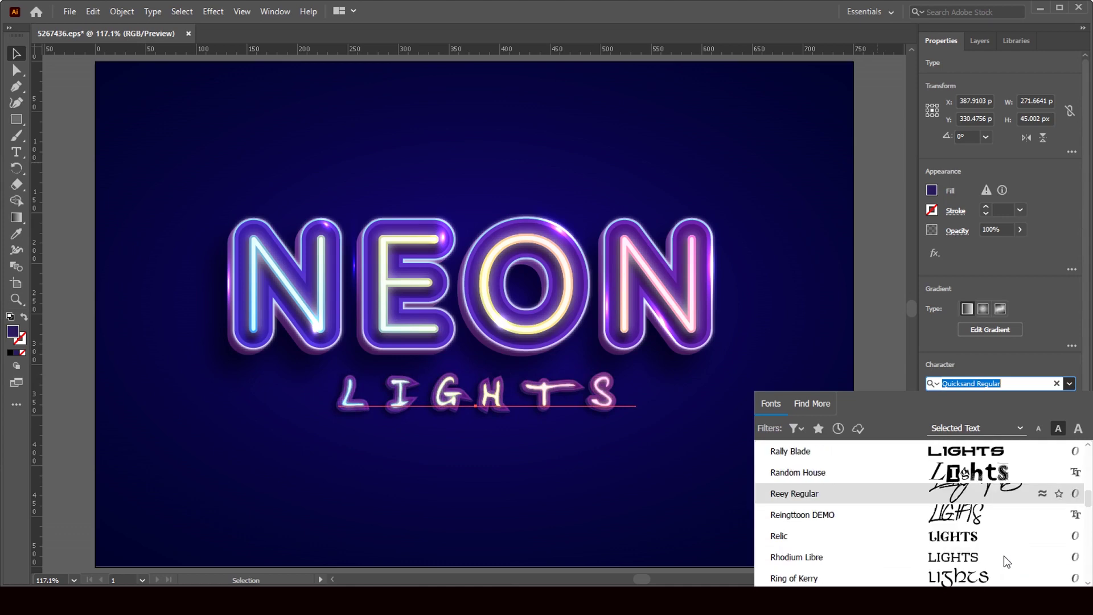
pyautogui.scroll(-2, 1007, 561)
pyautogui.scroll(-2, 1003, 556)
pyautogui.scroll(-5, 1003, 555)
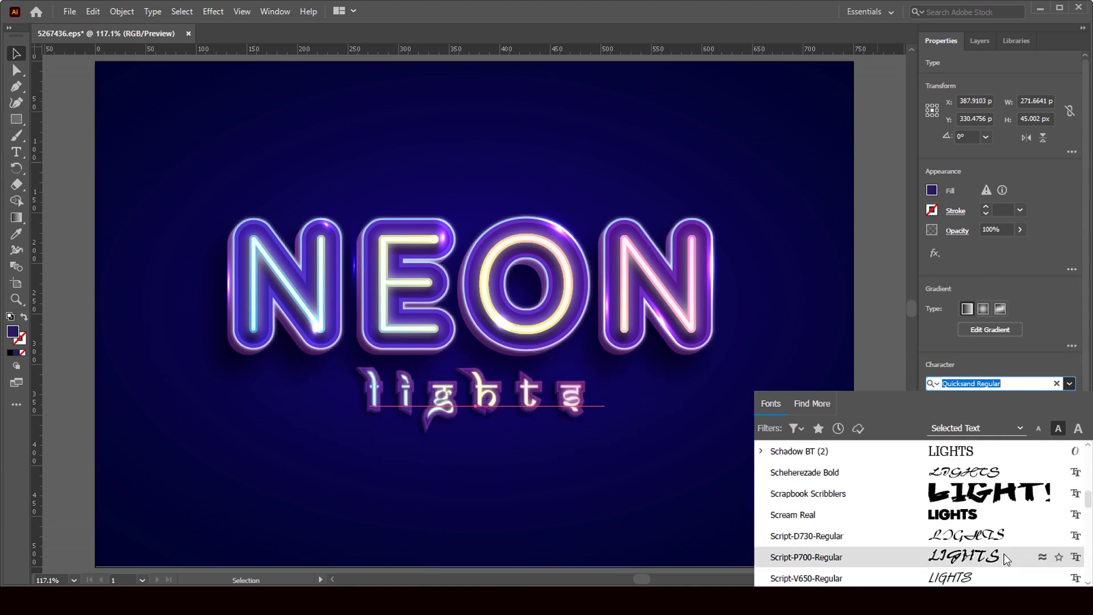
pyautogui.scroll(-2, 1003, 554)
pyautogui.scroll(-1, 1004, 554)
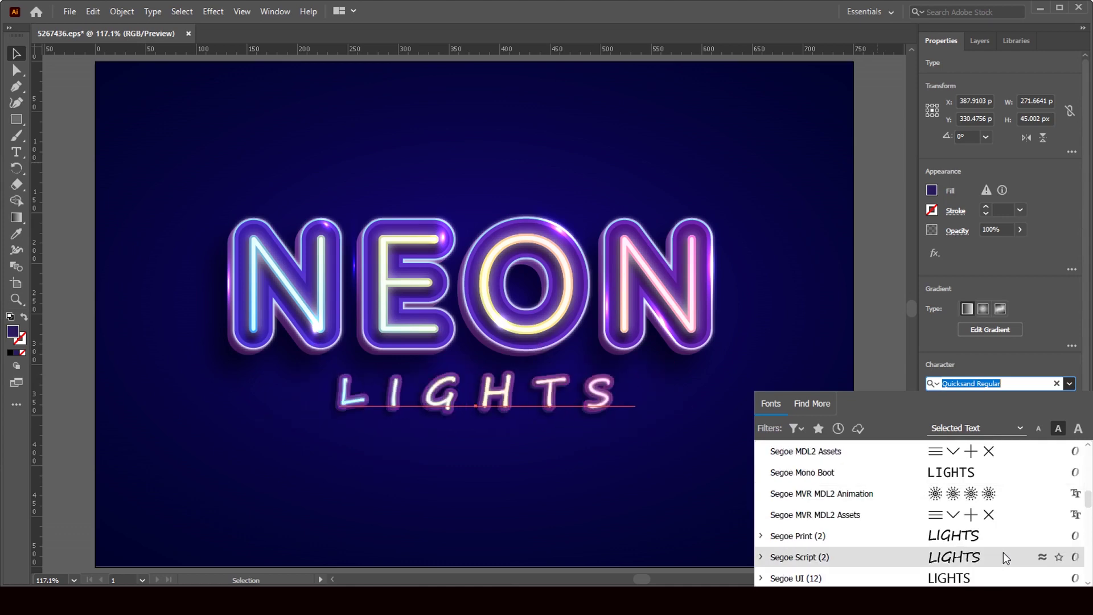
pyautogui.scroll(-2, 991, 553)
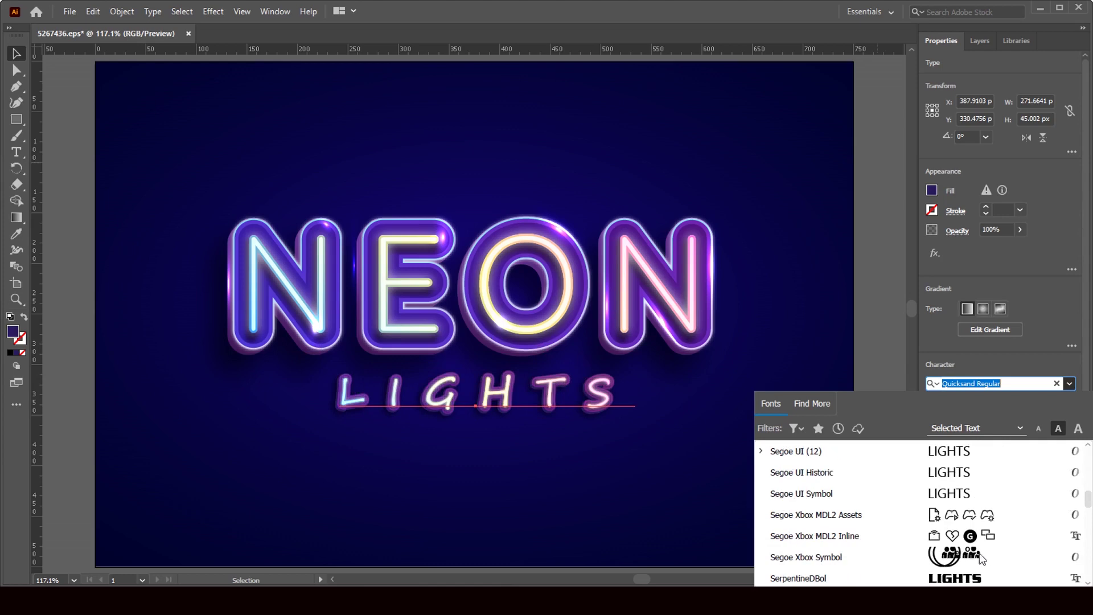
pyautogui.click(955, 497)
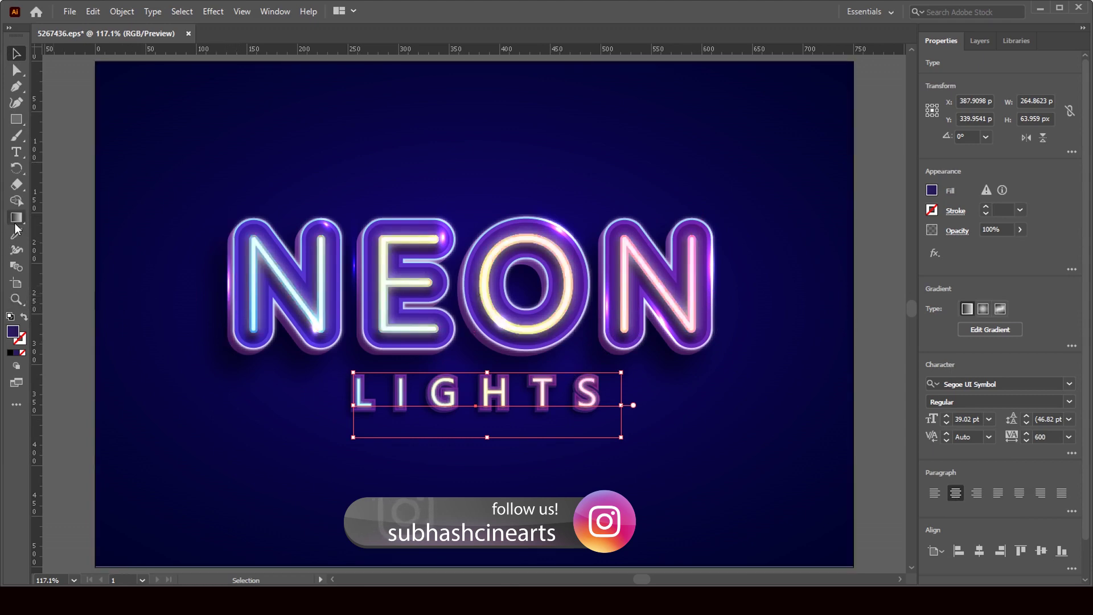
# Select the NEON headline letters and change their font to SHREE015.
pyautogui.click(15, 152)
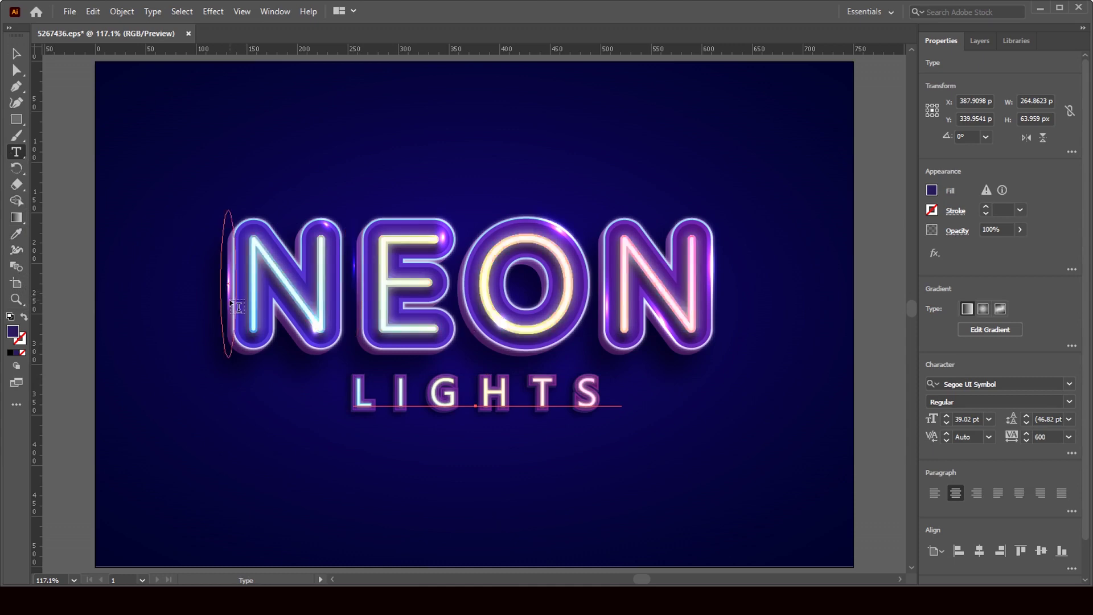
pyautogui.moveTo(247, 310); pyautogui.dragTo(719, 319)
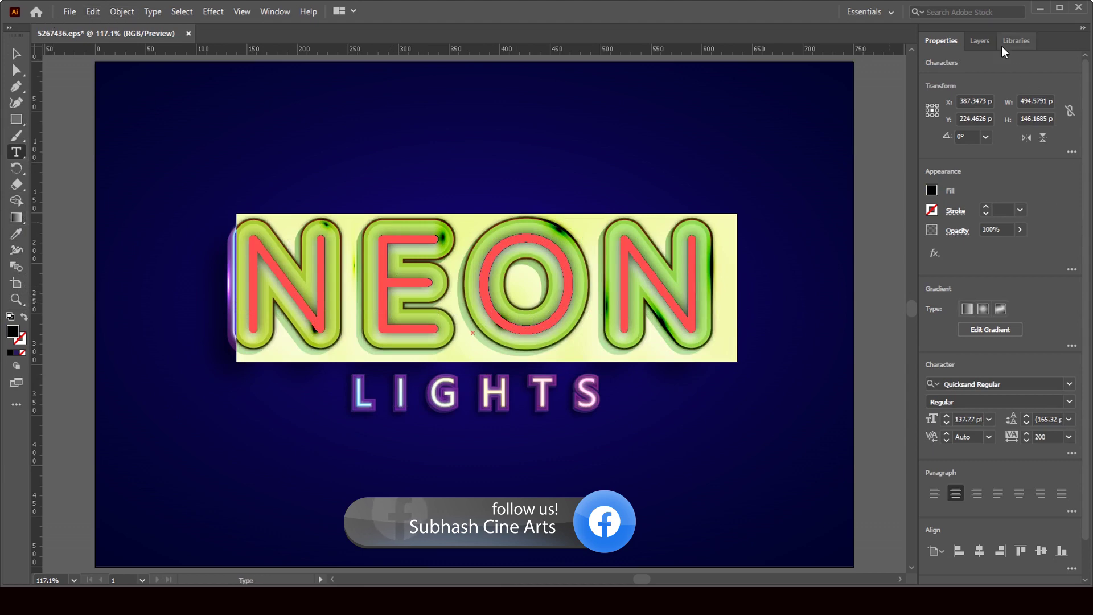
pyautogui.click(1071, 385)
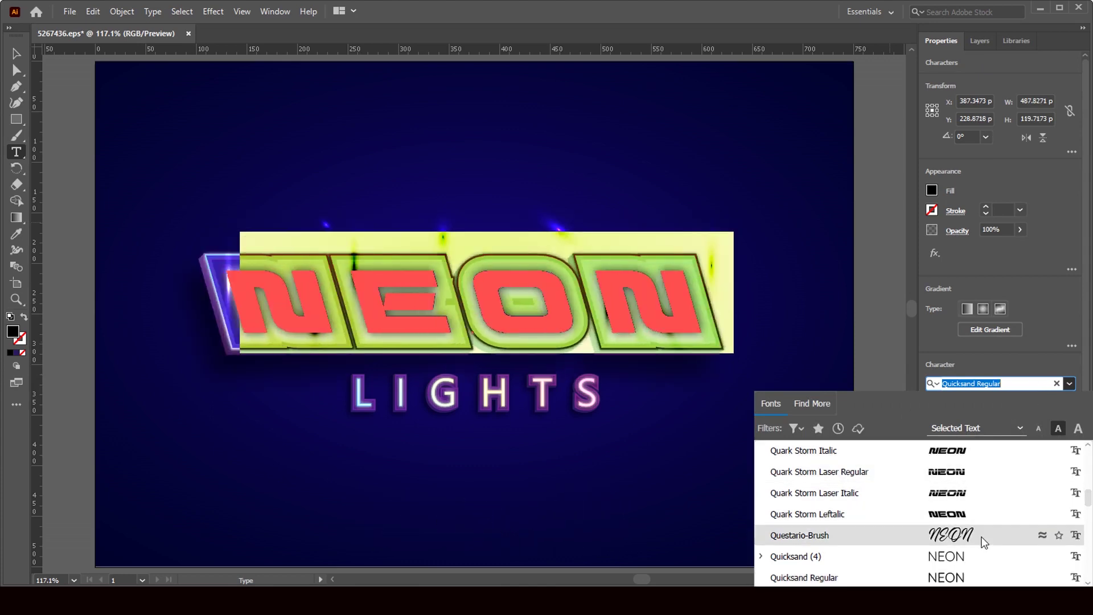
pyautogui.scroll(-2, 983, 561)
pyautogui.scroll(-1, 983, 561)
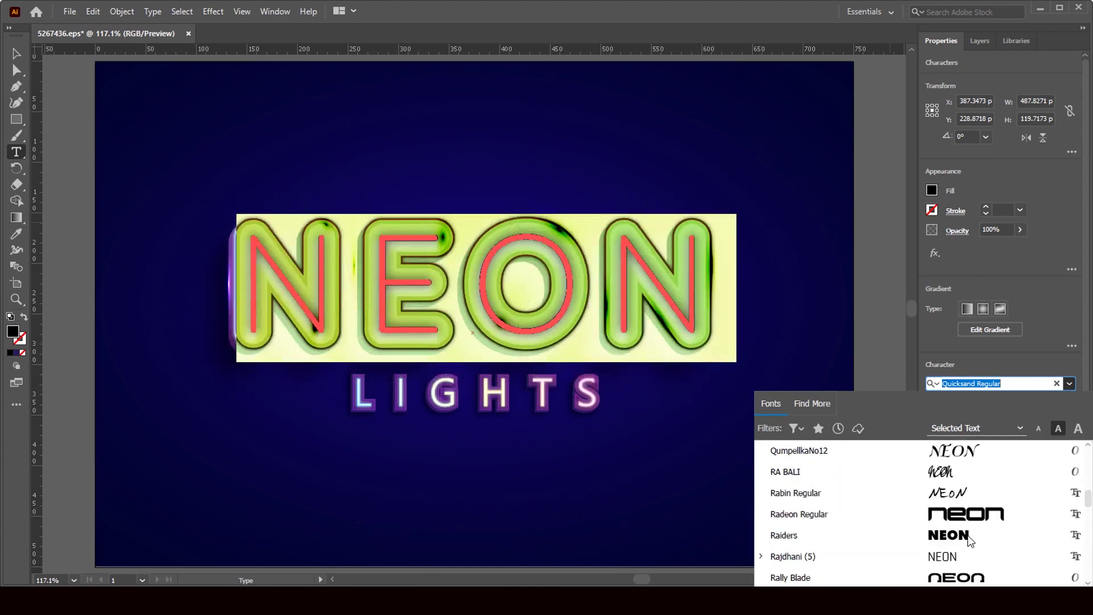
pyautogui.scroll(-3, 970, 539)
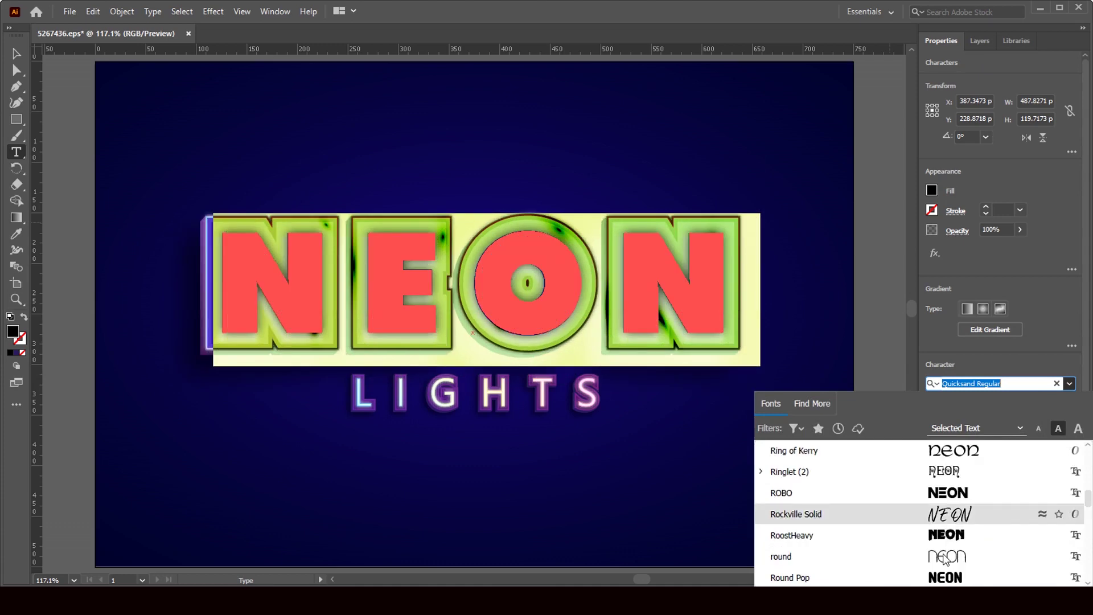
pyautogui.scroll(-3, 945, 561)
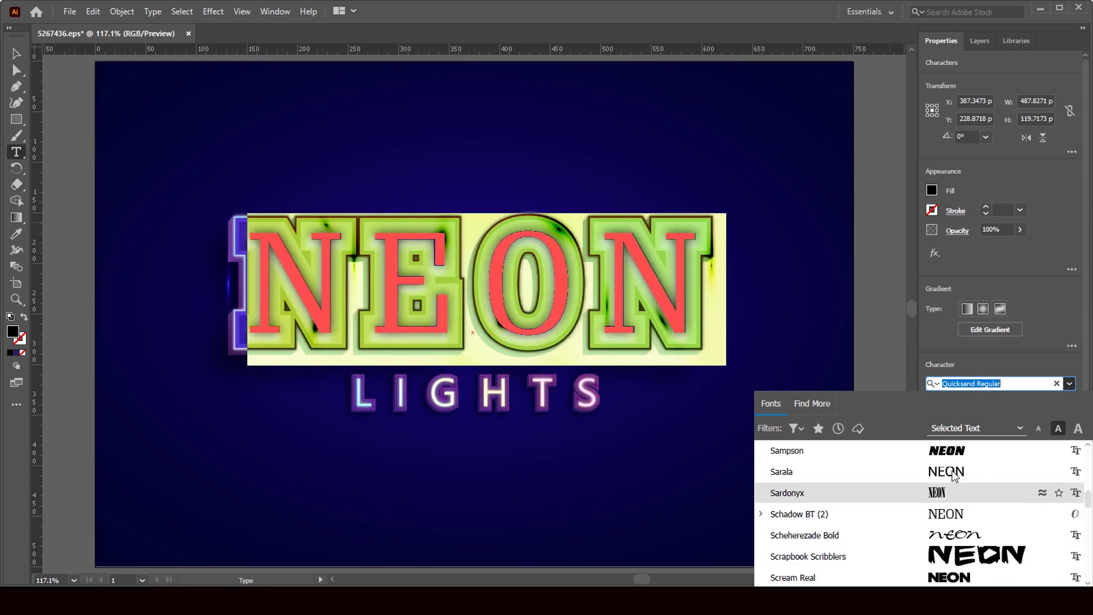
pyautogui.scroll(-3, 955, 469)
pyautogui.scroll(-1, 962, 501)
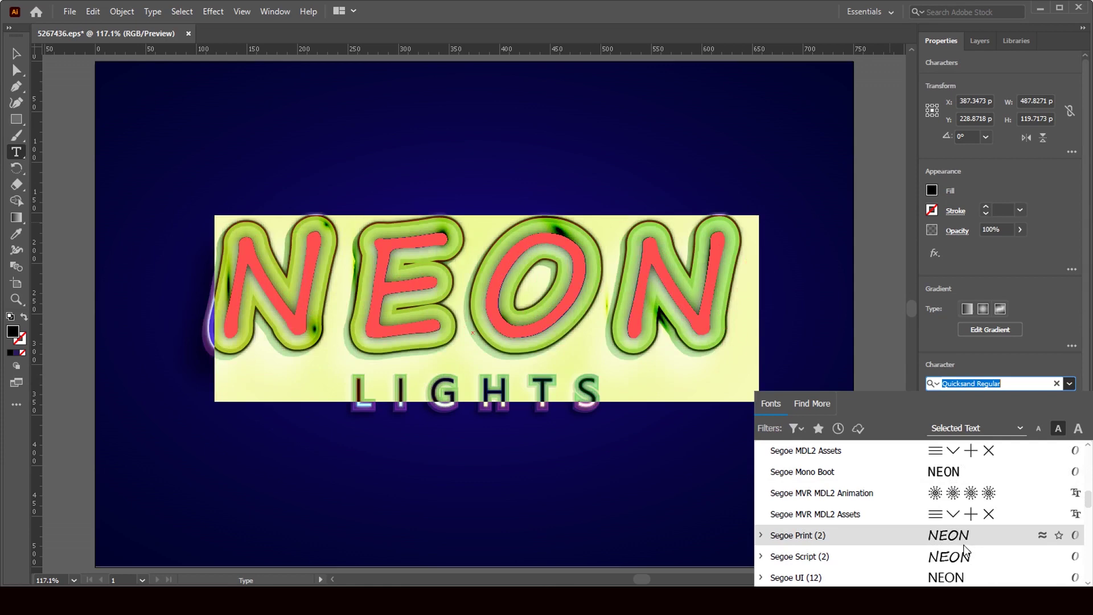
pyautogui.scroll(-3, 962, 561)
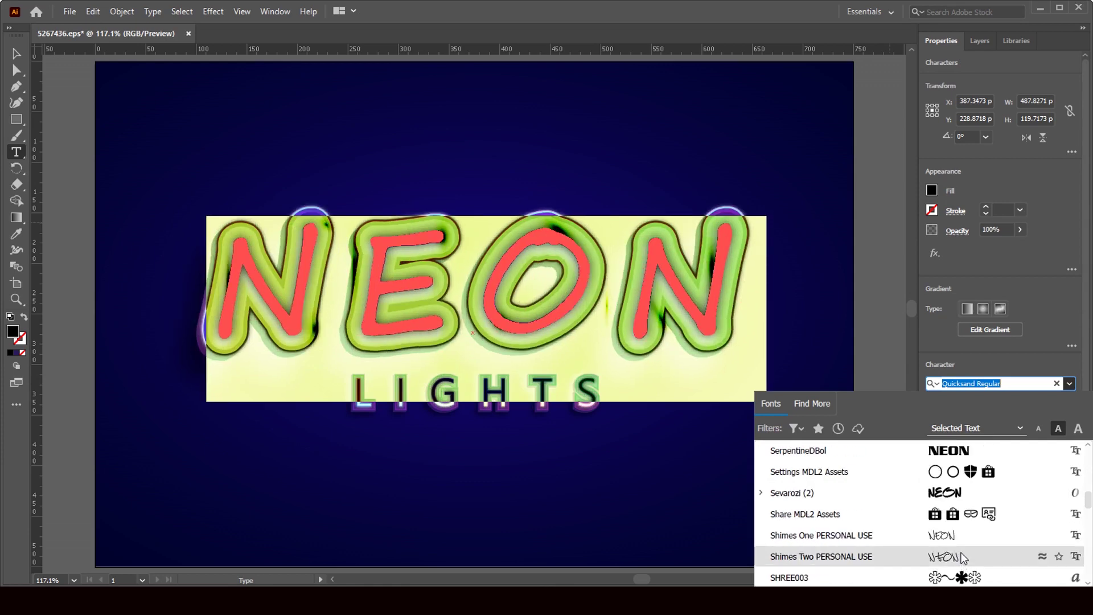
pyautogui.scroll(-5, 961, 557)
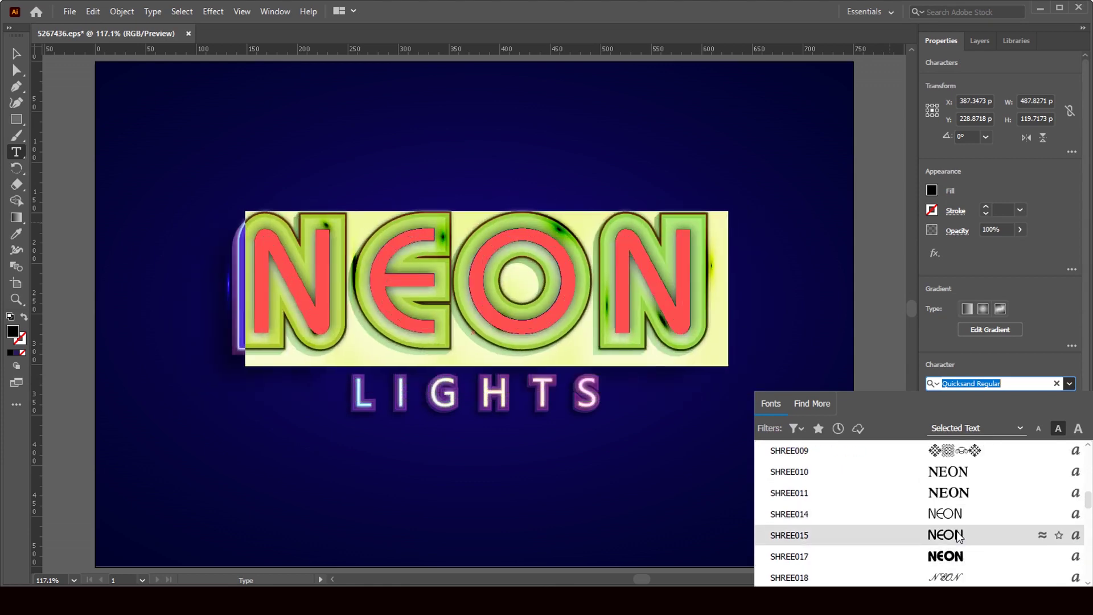
pyautogui.click(960, 537)
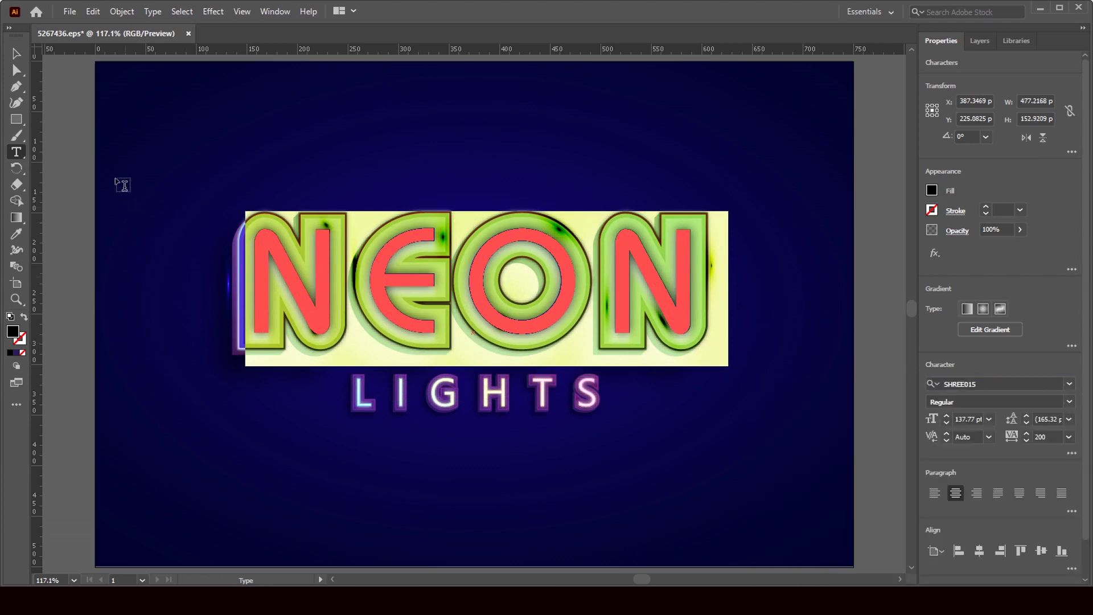
# Hide the BACKGROUND layer so NEON LIGHTS sits on white, then minimize Illustrator.
pyautogui.click(17, 53)
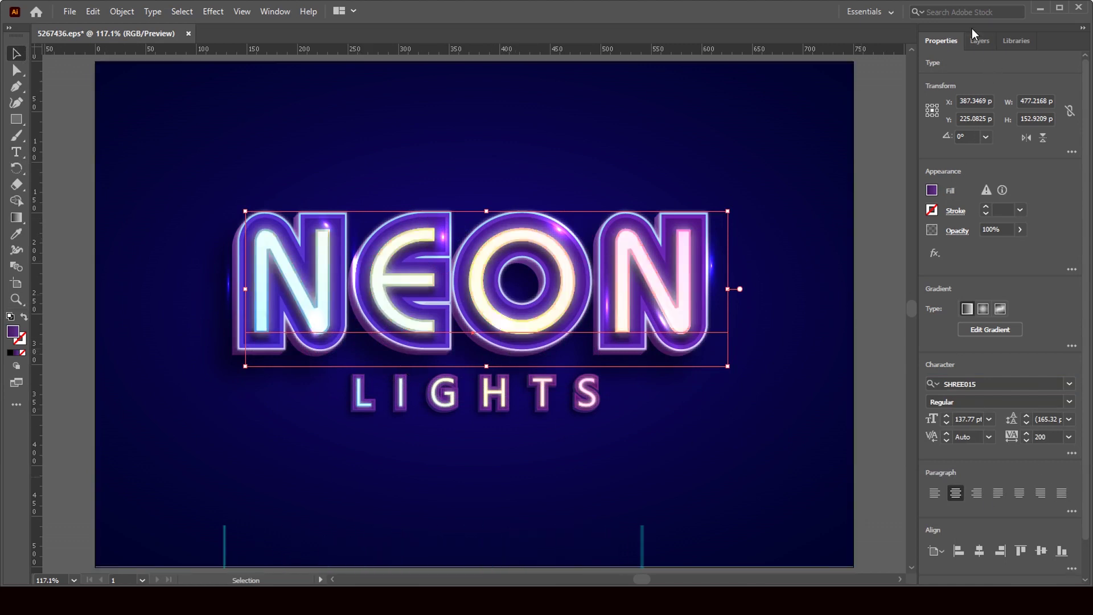
pyautogui.click(980, 41)
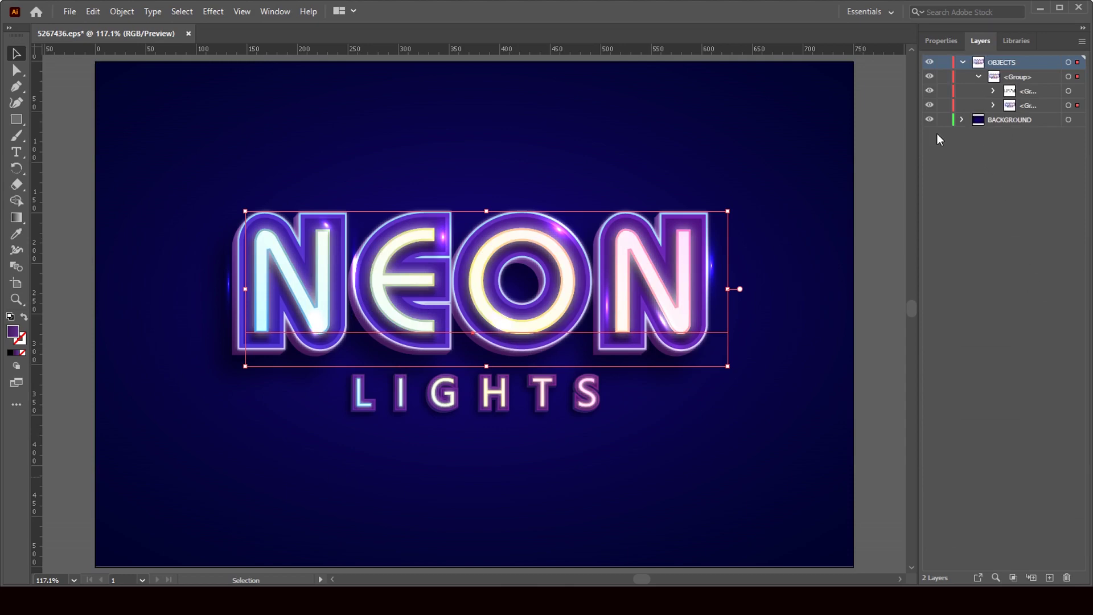
pyautogui.click(929, 120)
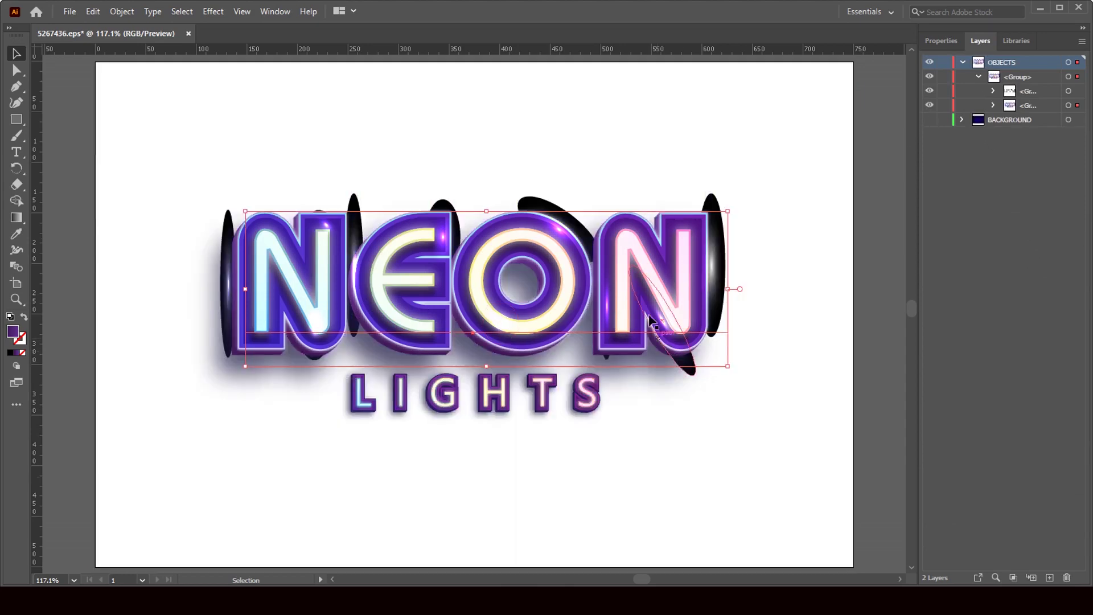
pyautogui.click(1039, 11)
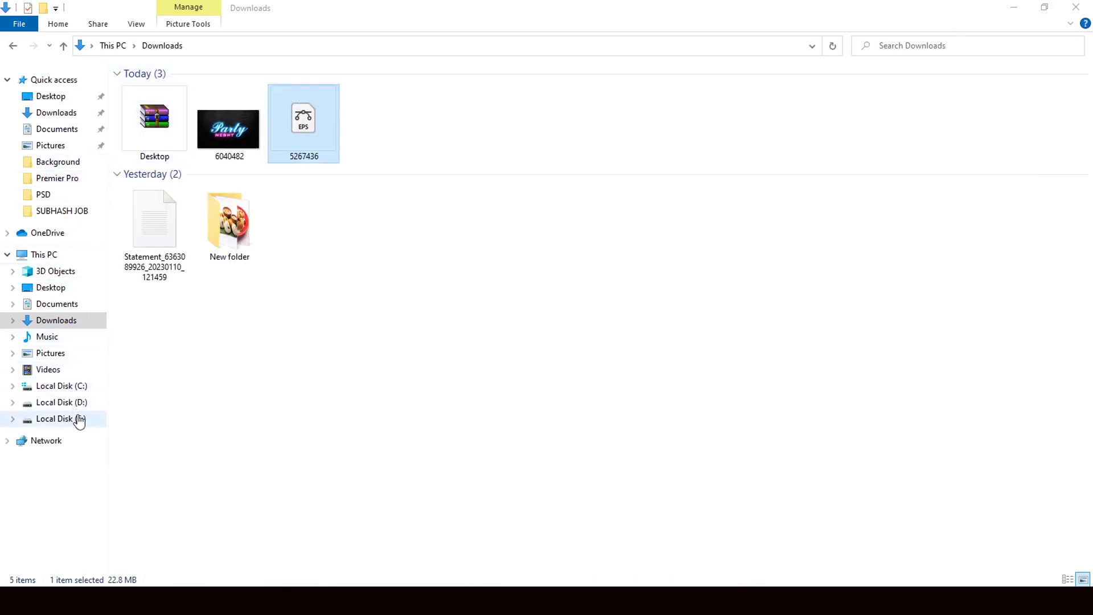
# Open the Background folder on Local Disk (E:) and scroll to the 3095150 image.
pyautogui.click(61, 419)
pyautogui.click(168, 120)
pyautogui.doubleClick(168, 120)
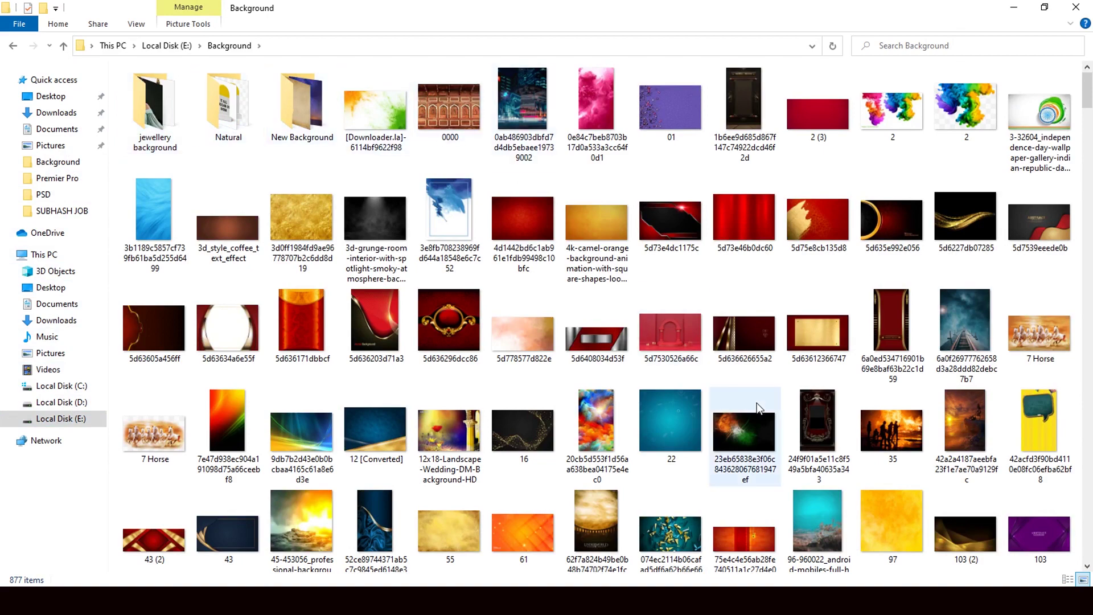
pyautogui.scroll(-3, 758, 406)
pyautogui.scroll(-5, 757, 405)
pyautogui.scroll(-7, 744, 399)
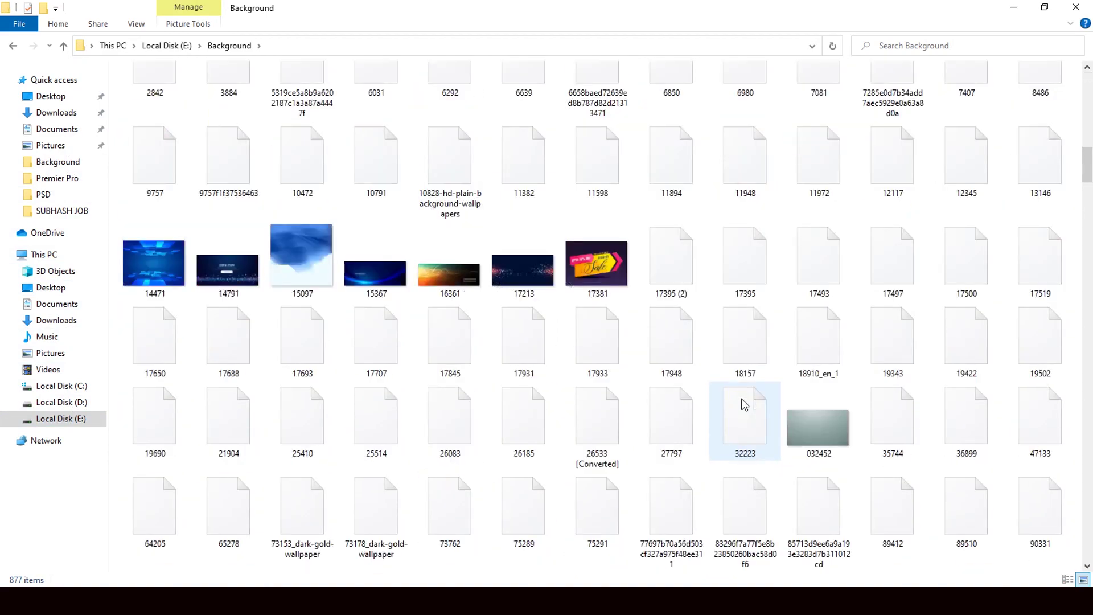
pyautogui.scroll(4, 743, 404)
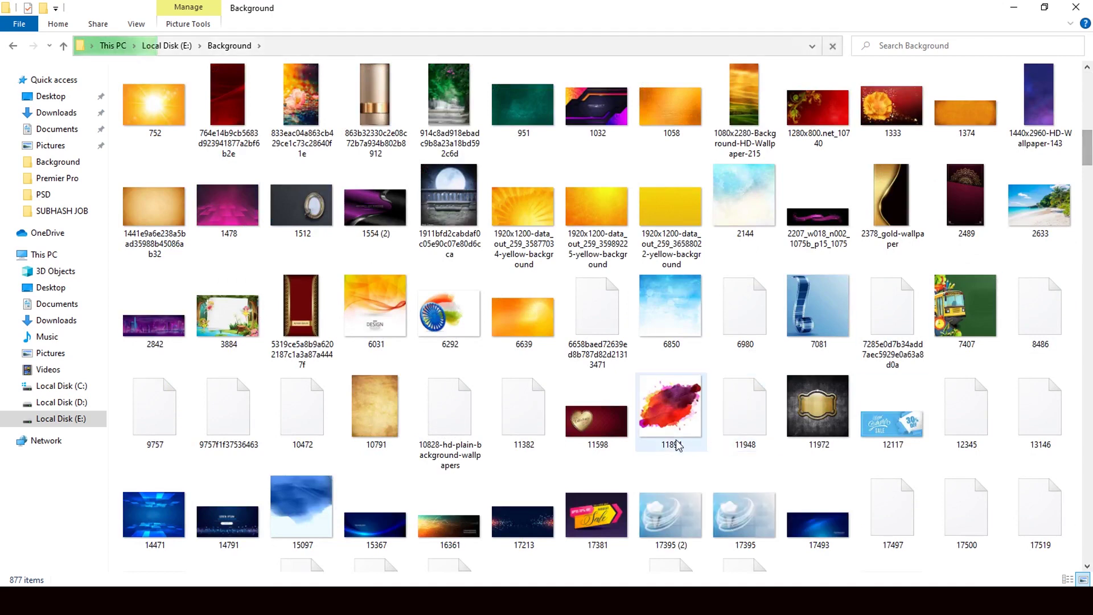
pyautogui.scroll(-5, 666, 447)
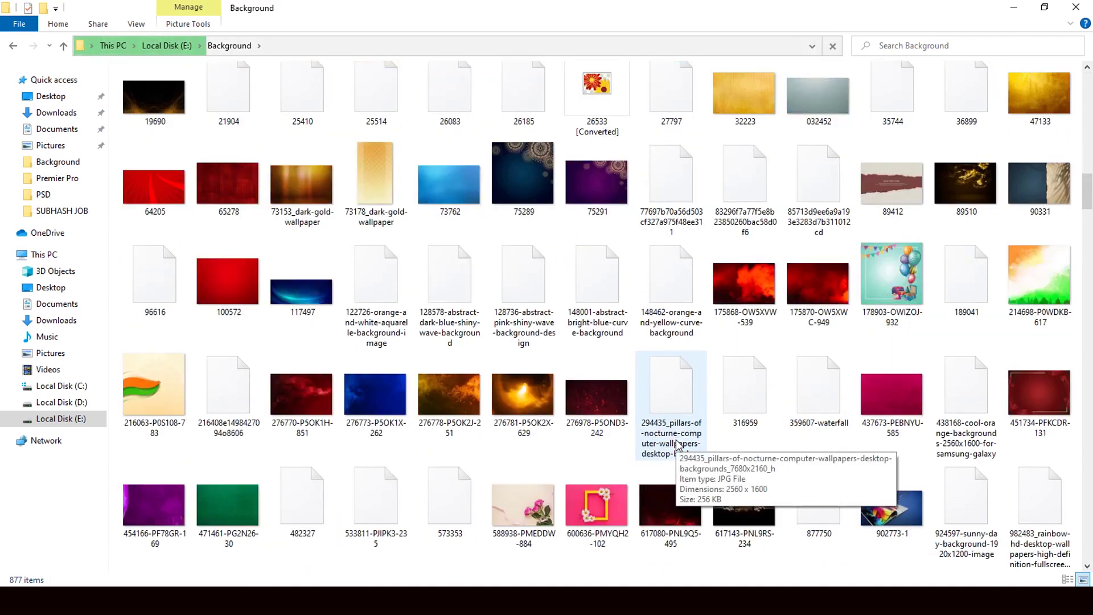
pyautogui.scroll(-5, 677, 444)
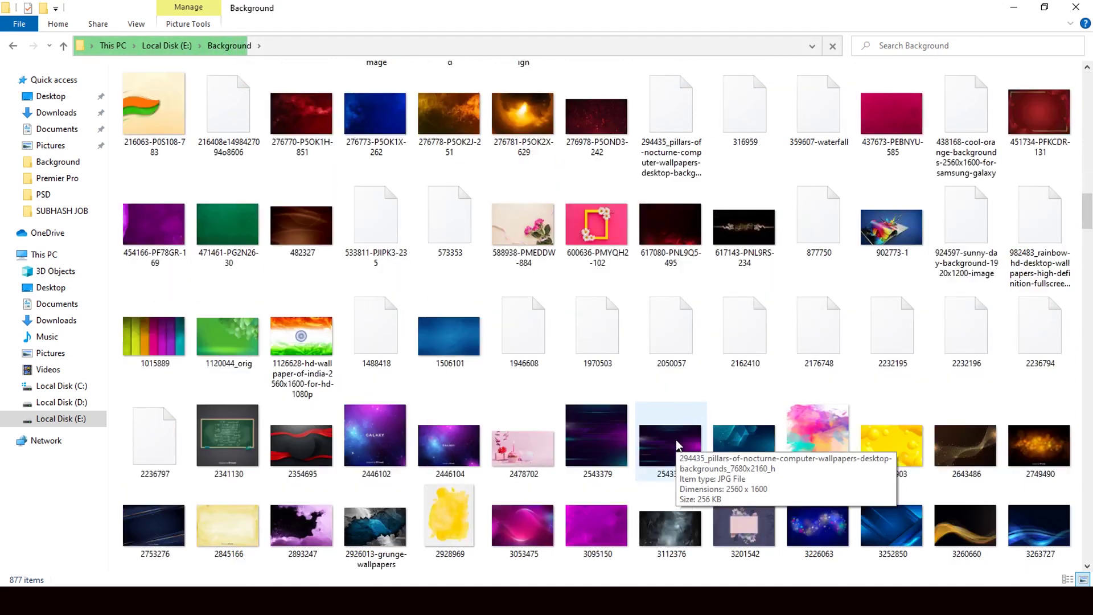
pyautogui.scroll(-5, 508, 405)
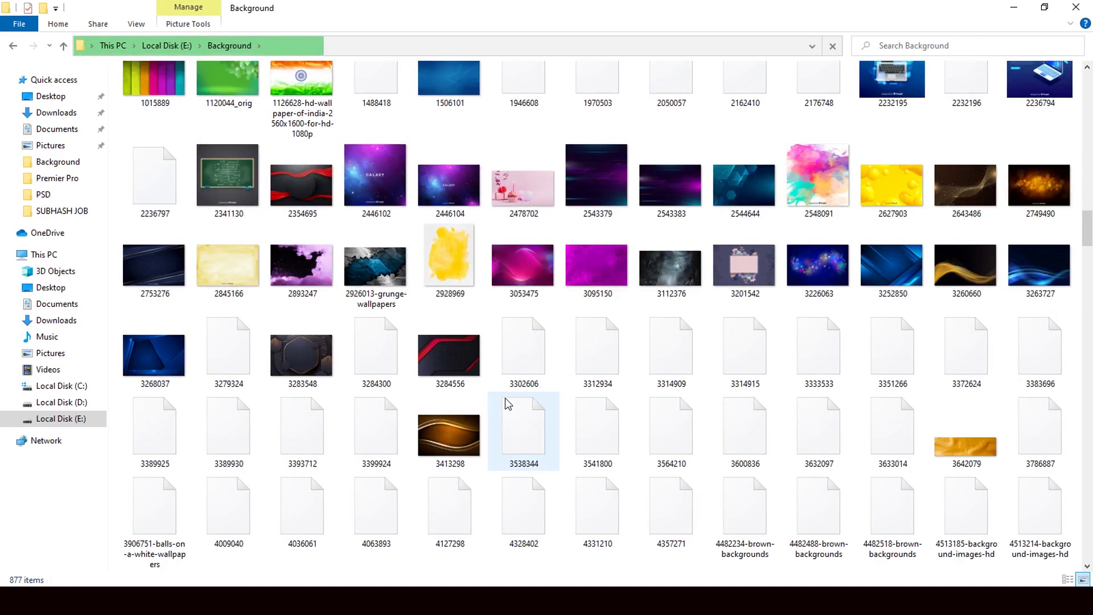
pyautogui.scroll(5, 506, 398)
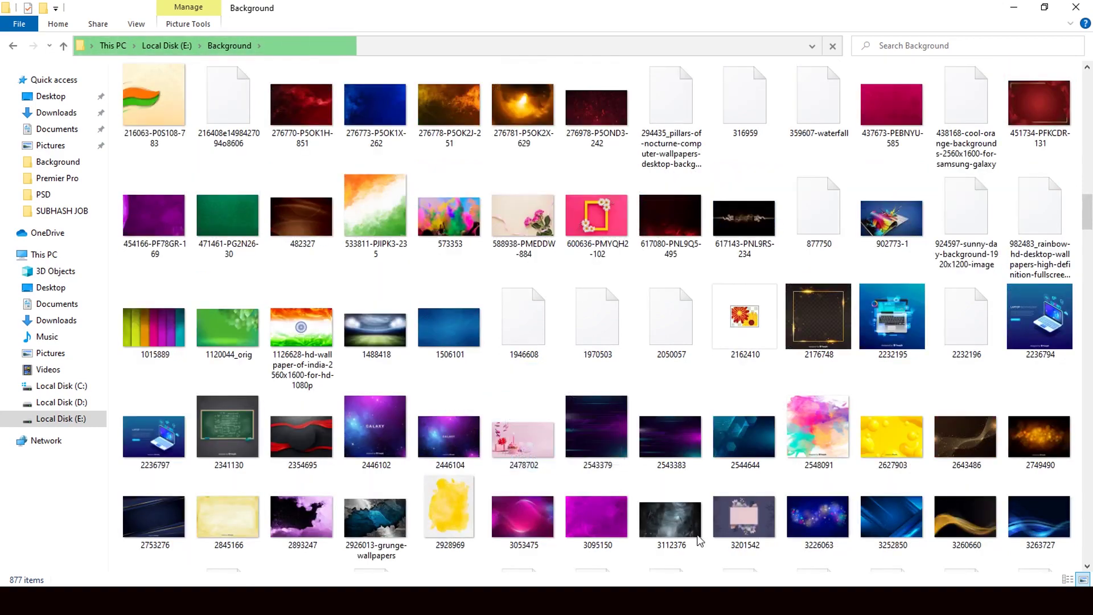
# Drag the magenta 3095150 image onto the Illustrator artboard.
pyautogui.click(608, 521)
pyautogui.moveTo(606, 518); pyautogui.dragTo(521, 556)
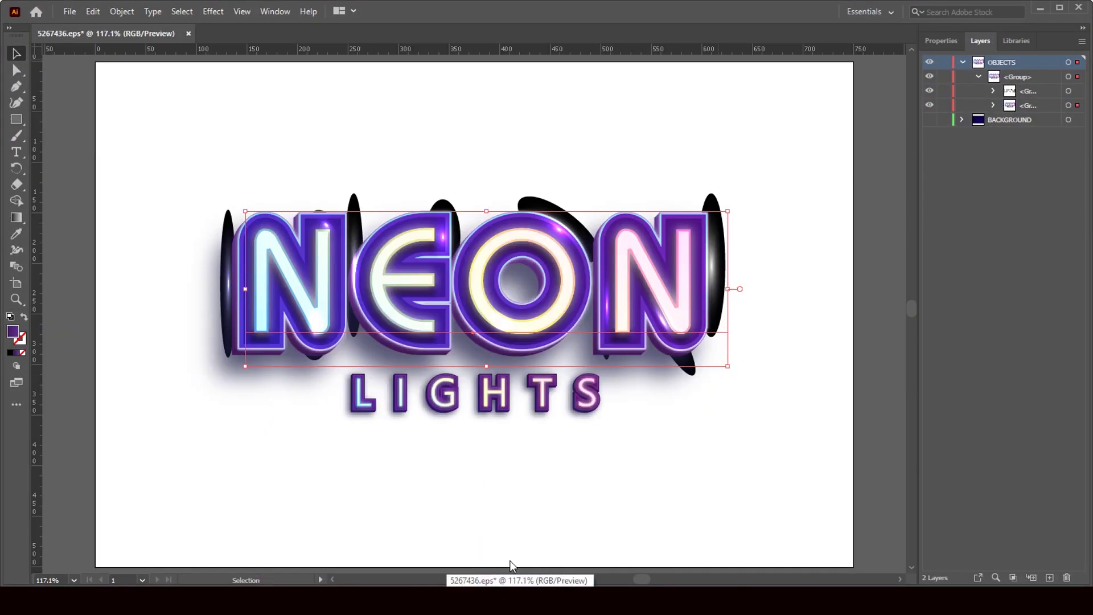
pyautogui.moveTo(515, 584); pyautogui.dragTo(510, 538)
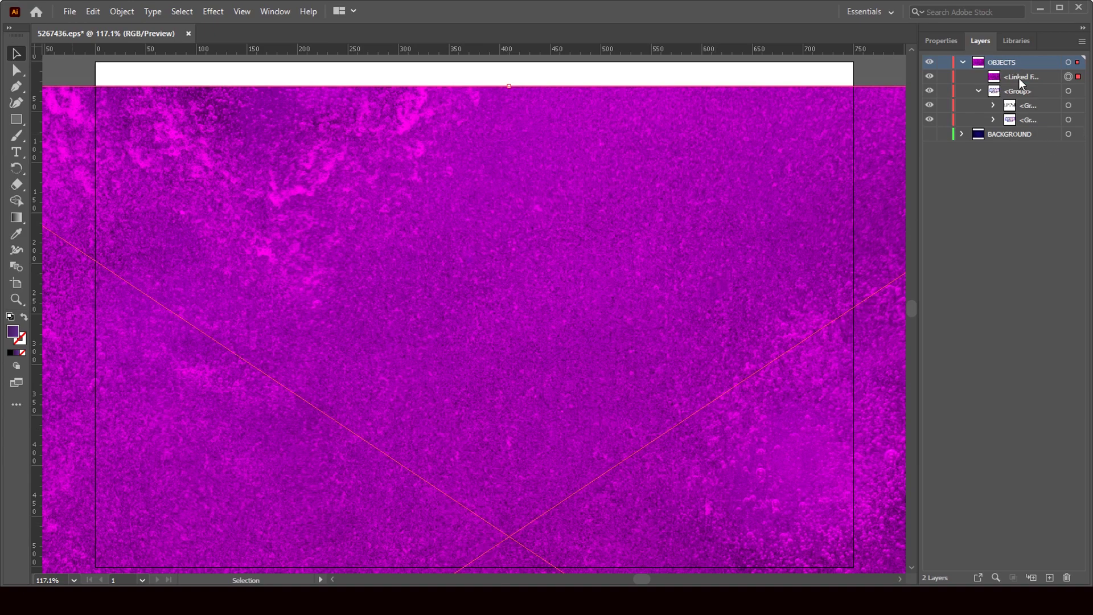
# Move the magenta texture's linked file below the neon text group, then select LIGHTS.
pyautogui.moveTo(1020, 78); pyautogui.dragTo(1020, 136)
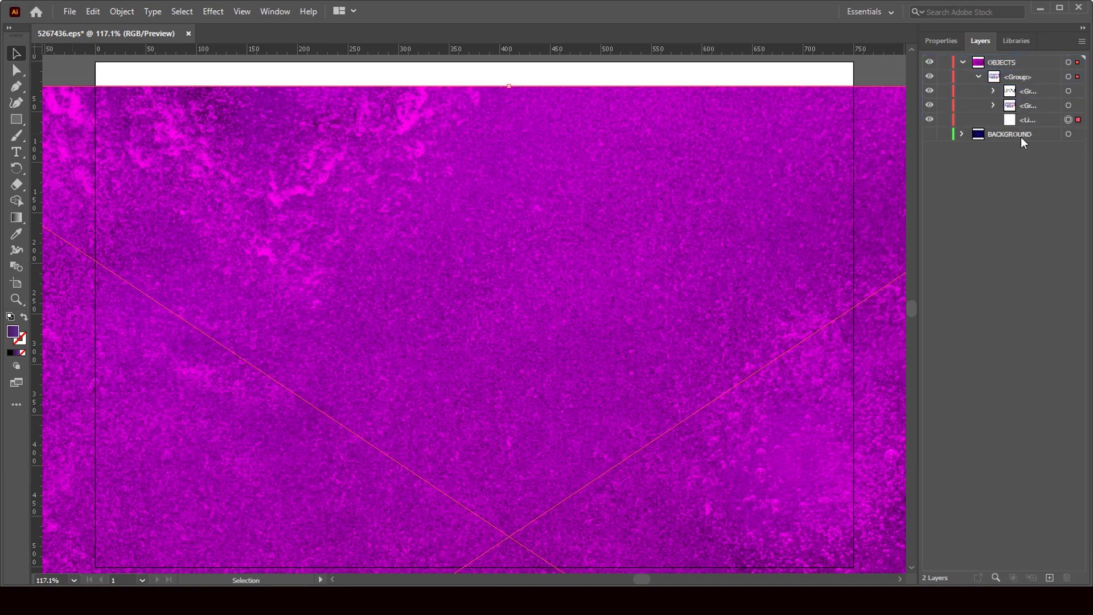
pyautogui.click(485, 375)
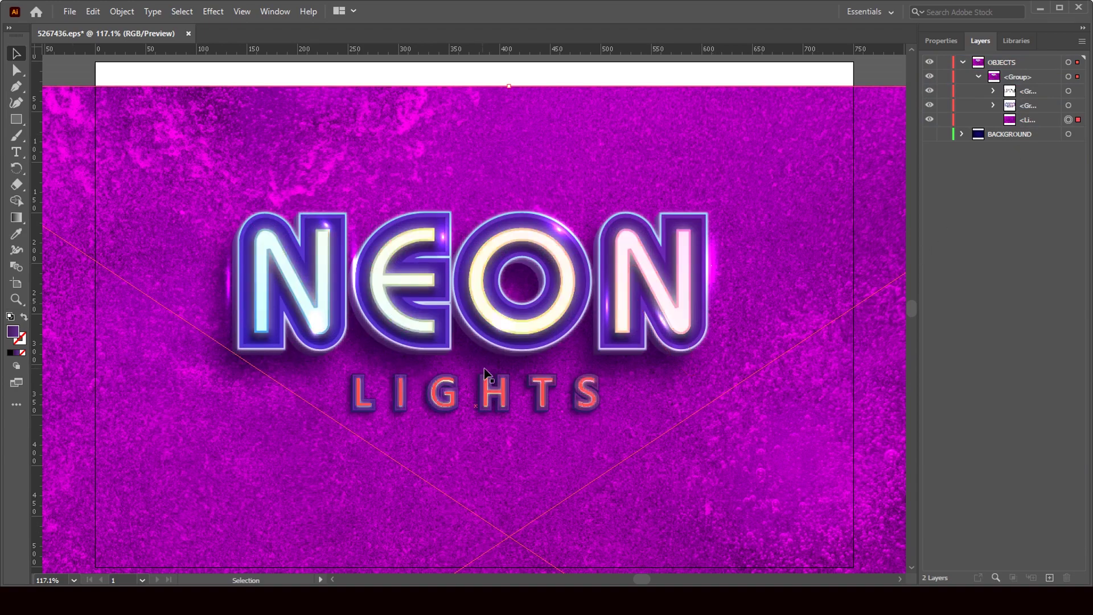
pyautogui.scroll(-2, 452, 325)
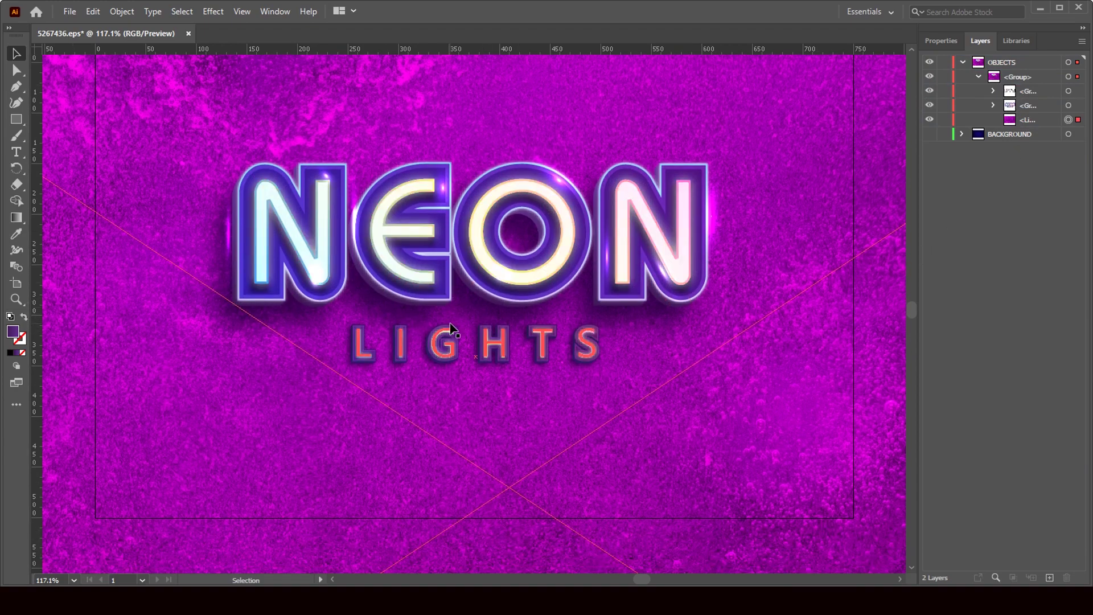
pyautogui.scroll(-10, 451, 320)
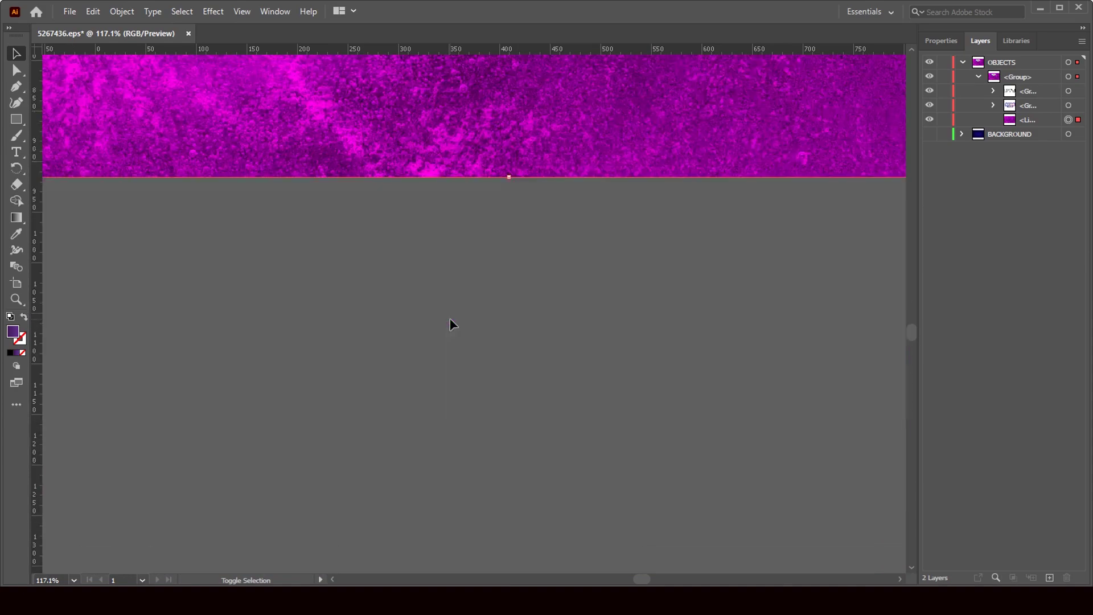
pyautogui.scroll(10, 451, 320)
pyautogui.scroll(15, 451, 320)
pyautogui.scroll(-5, 450, 324)
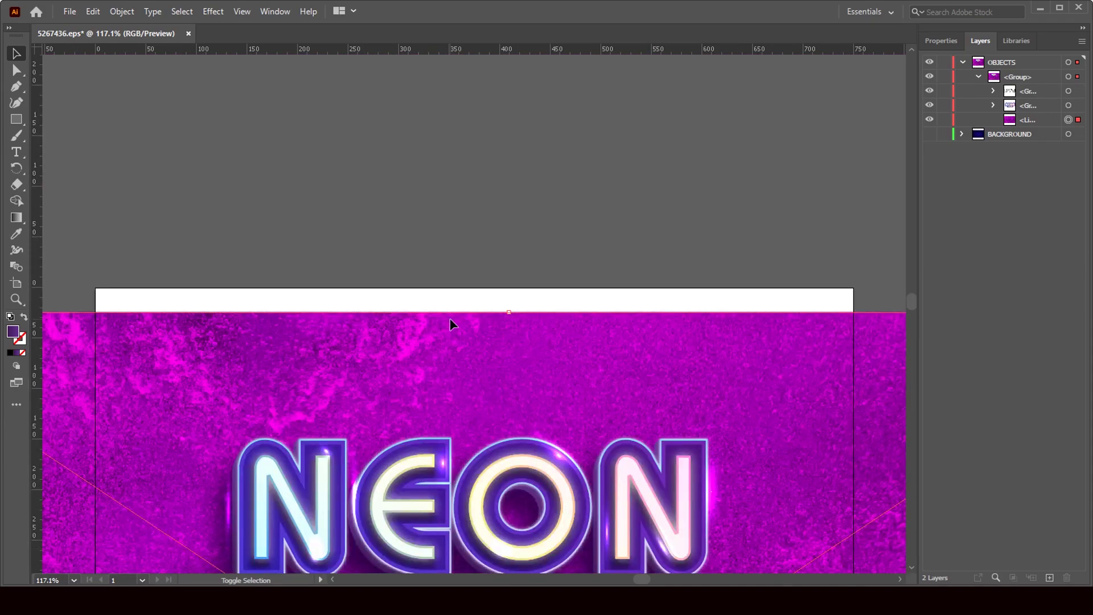
pyautogui.scroll(-10, 450, 323)
pyautogui.scroll(5, 450, 323)
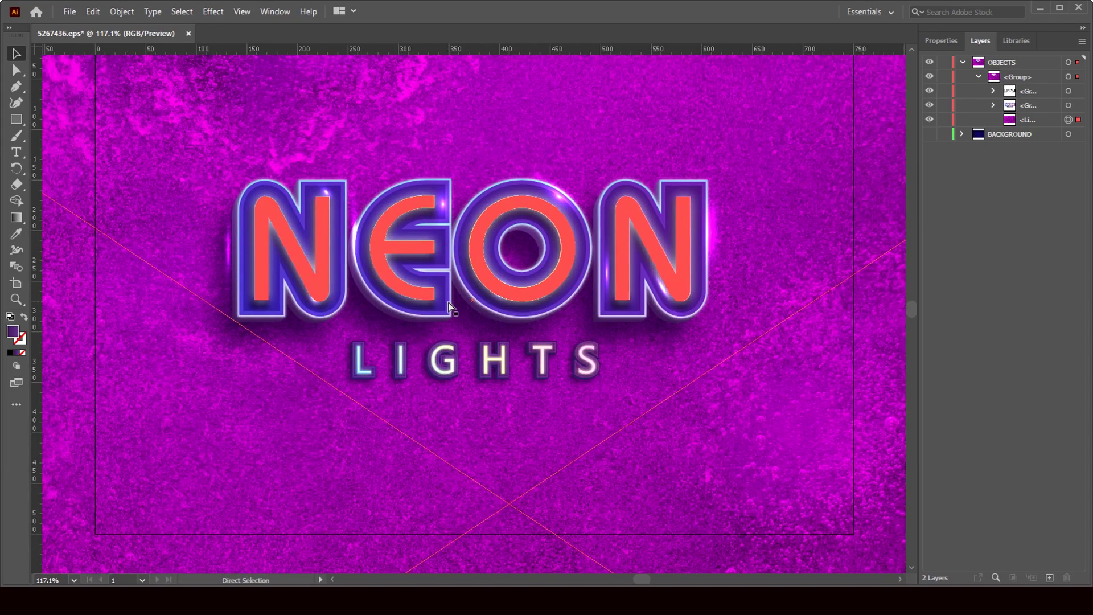
pyautogui.scroll(1, 448, 306)
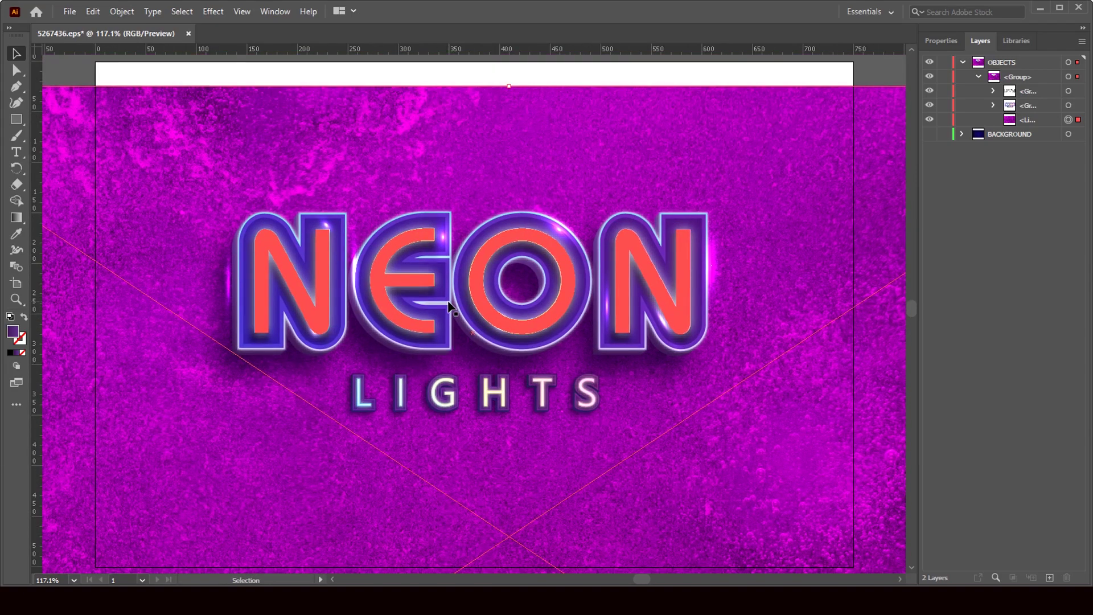
pyautogui.click(15, 55)
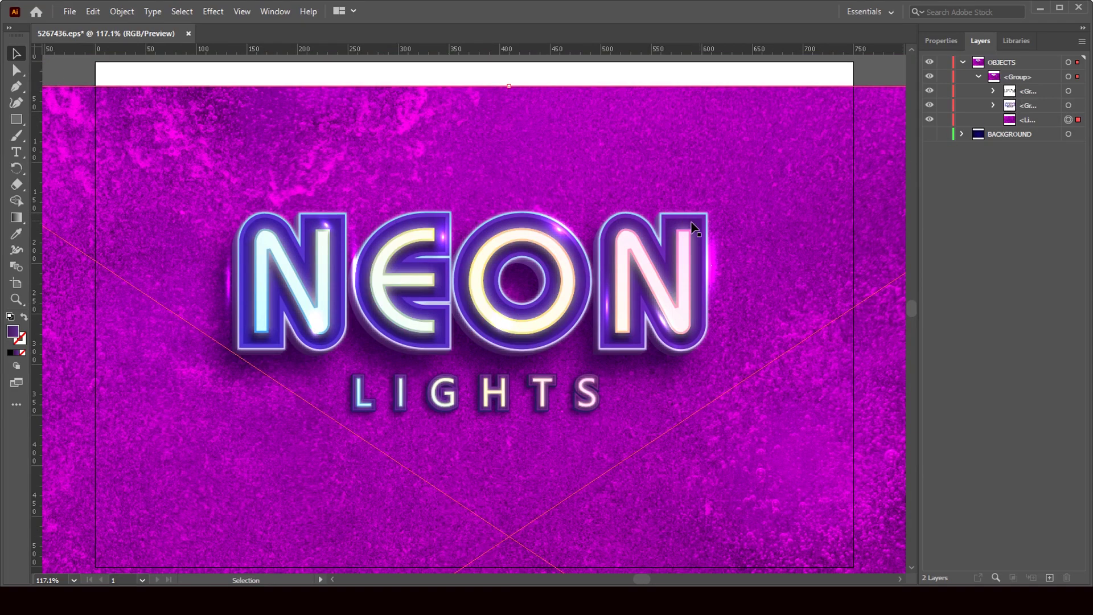
# Close the NEON LIGHTS document without saving and return to the desktop.
pyautogui.click(188, 33)
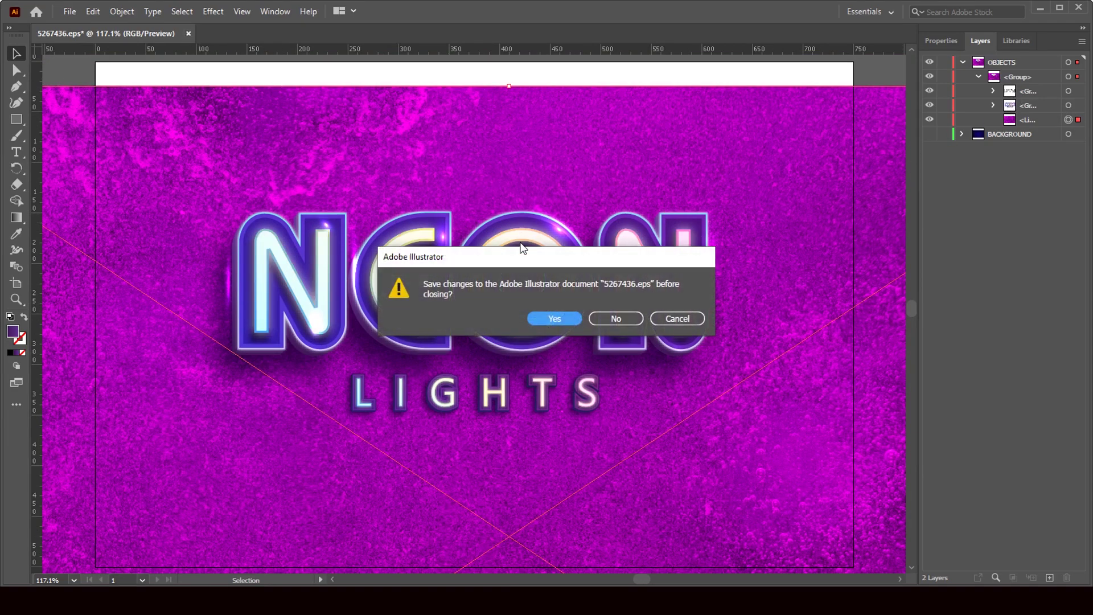
pyautogui.click(615, 319)
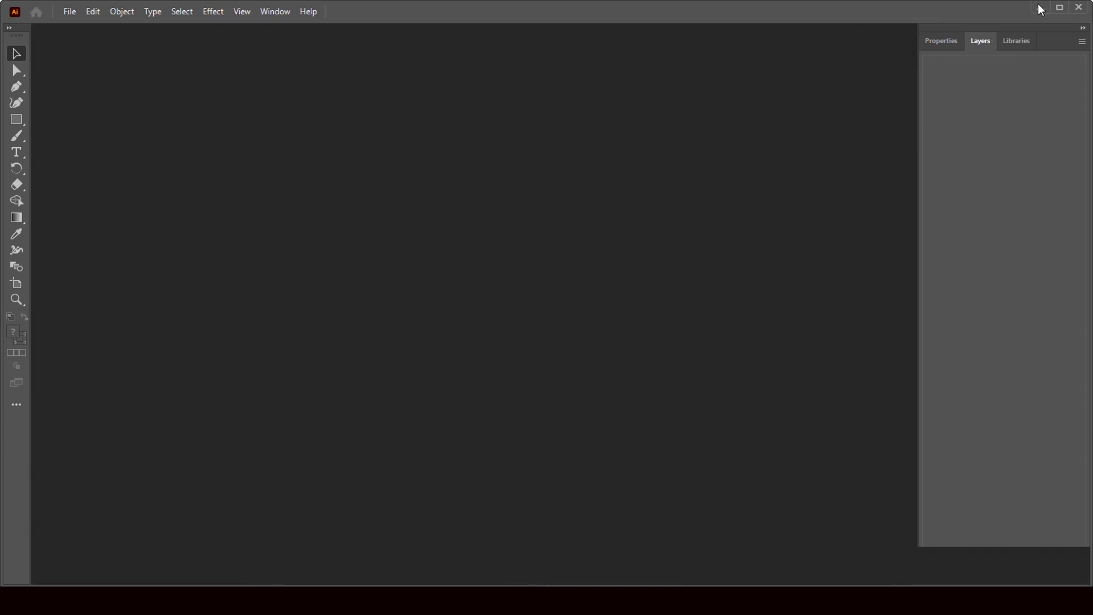
pyautogui.hotkey('alt', 'Tab')
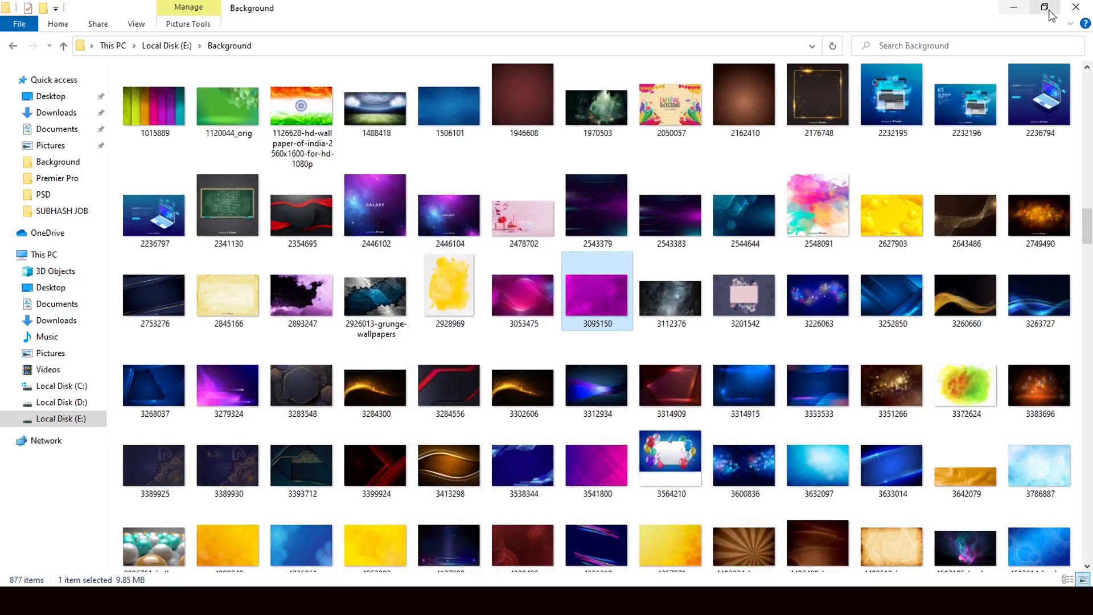
pyautogui.press('super+d')
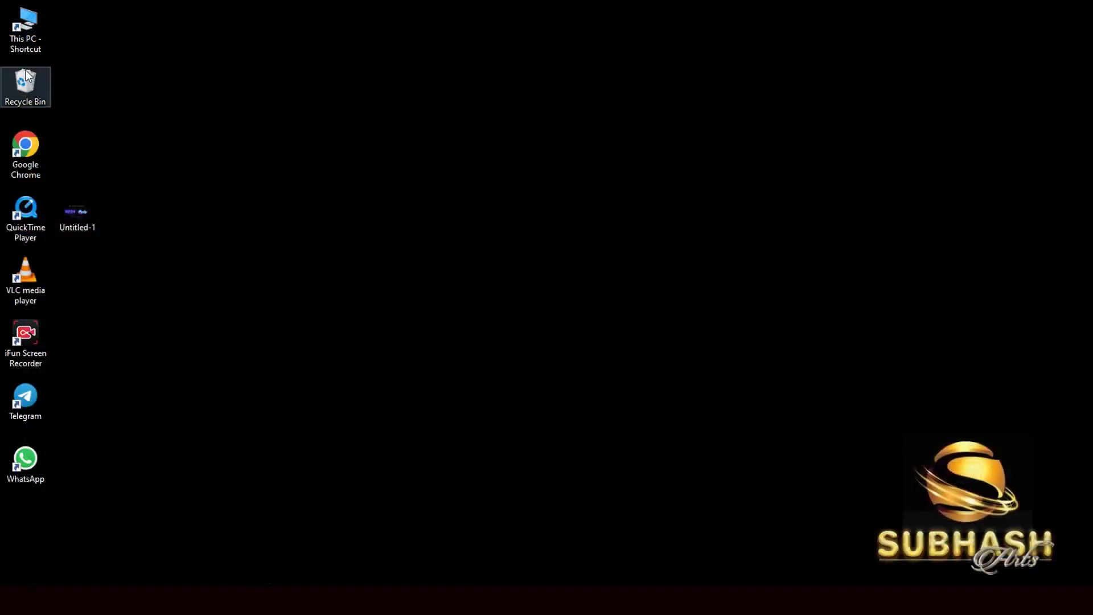
# From This PC's Downloads folder, drag the 6040482 Party mockup toward Photoshop.
pyautogui.doubleClick(26, 23)
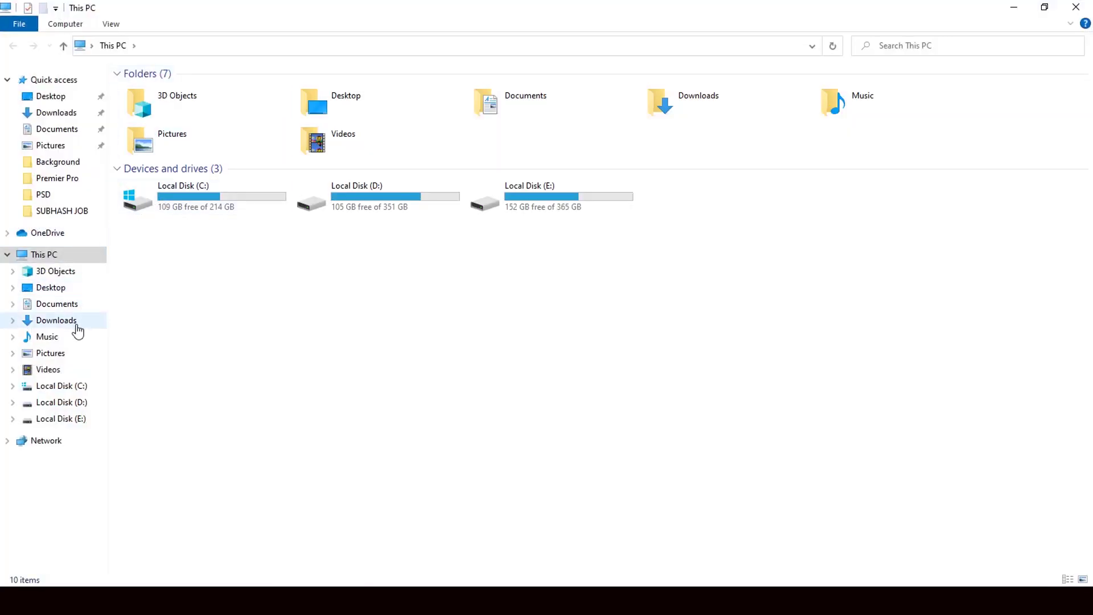
pyautogui.click(56, 320)
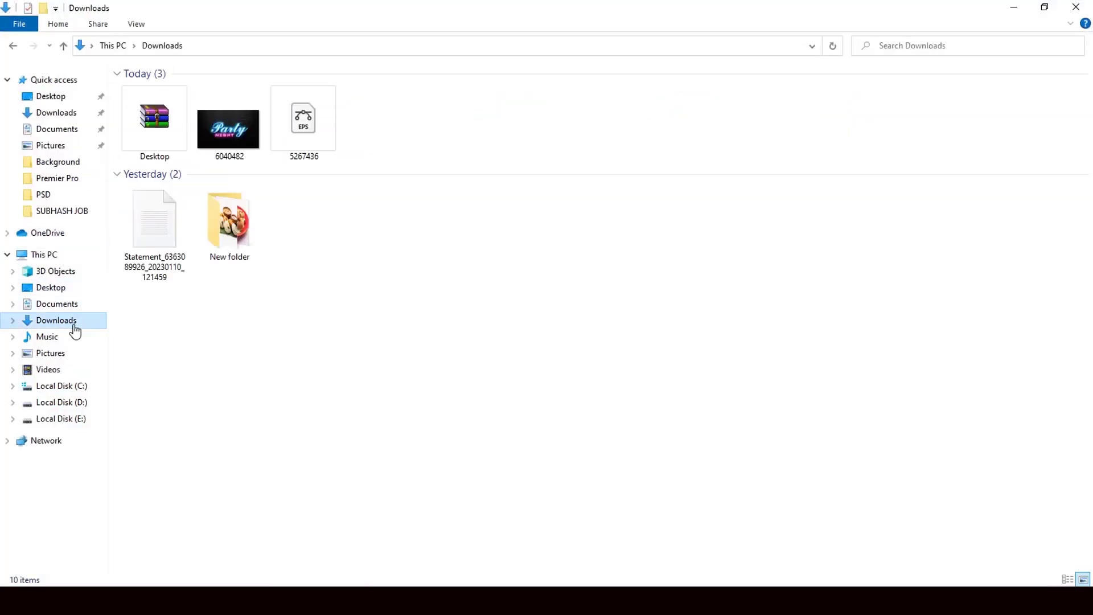
pyautogui.click(245, 136)
pyautogui.moveTo(243, 133); pyautogui.dragTo(484, 586)
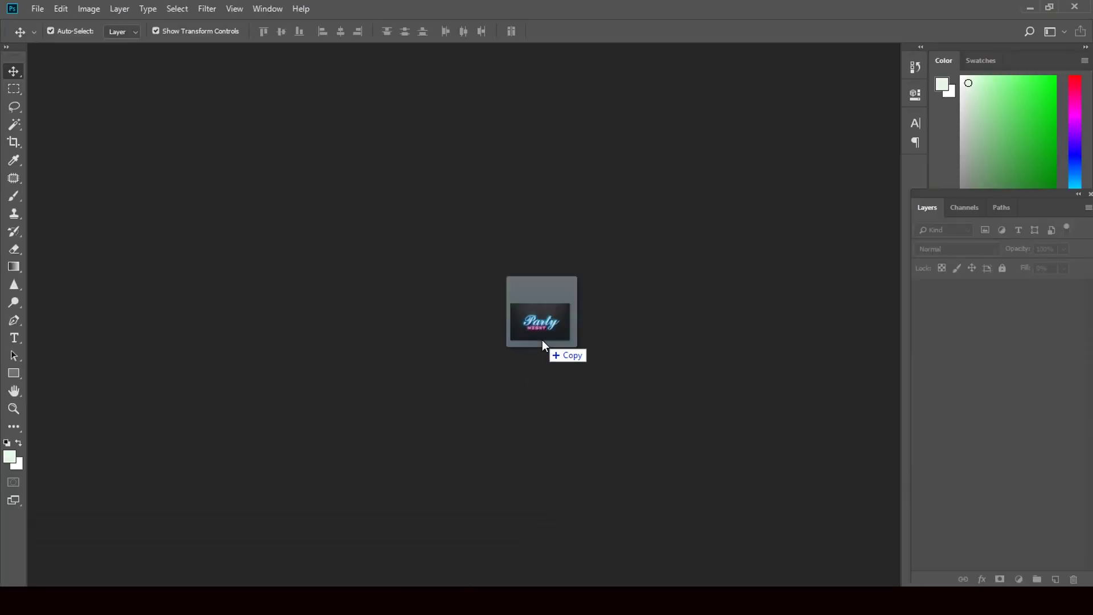
# Drop 6040482 into Photoshop and open its top 'Place your design here' smart object.
pyautogui.moveTo(484, 587); pyautogui.dragTo(543, 340)
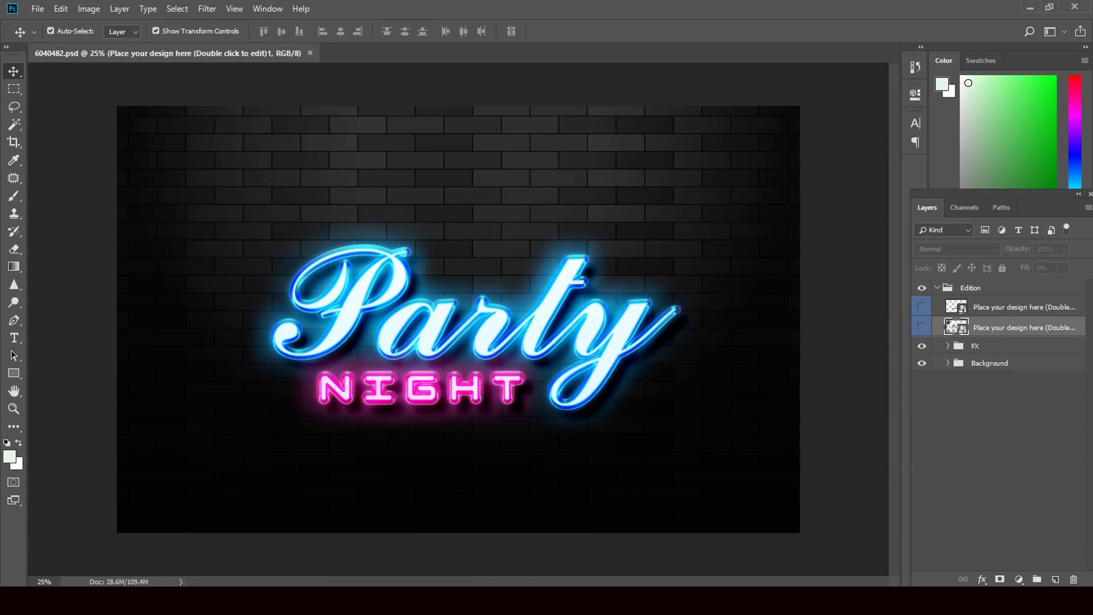
pyautogui.doubleClick(954, 326)
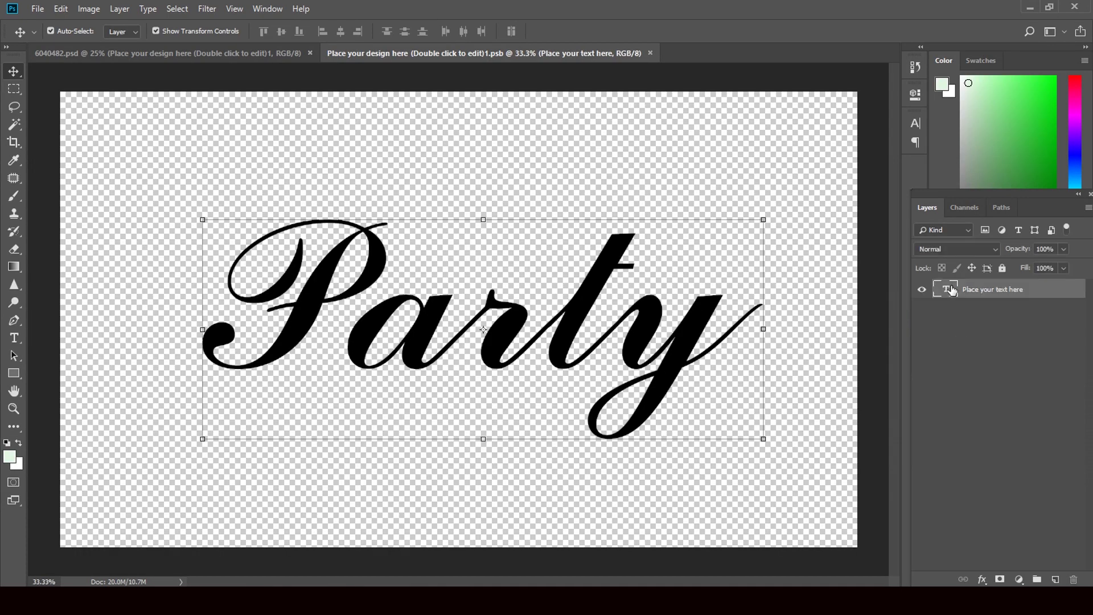
# Change the Party text to 'Tashu', then save and close the design .psb.
pyautogui.doubleClick(950, 289)
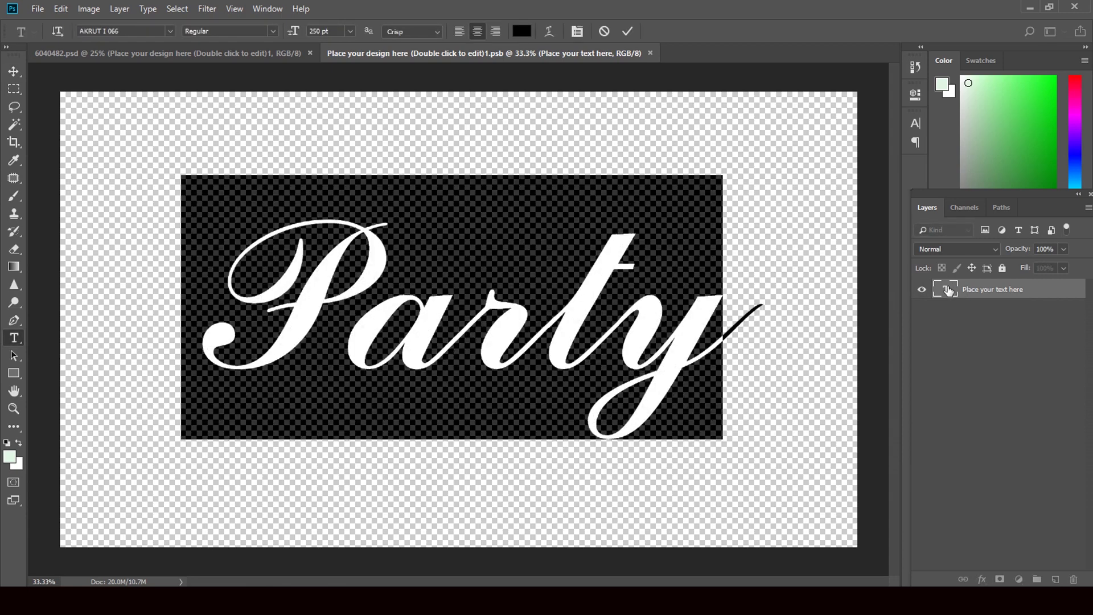
pyautogui.write('T')
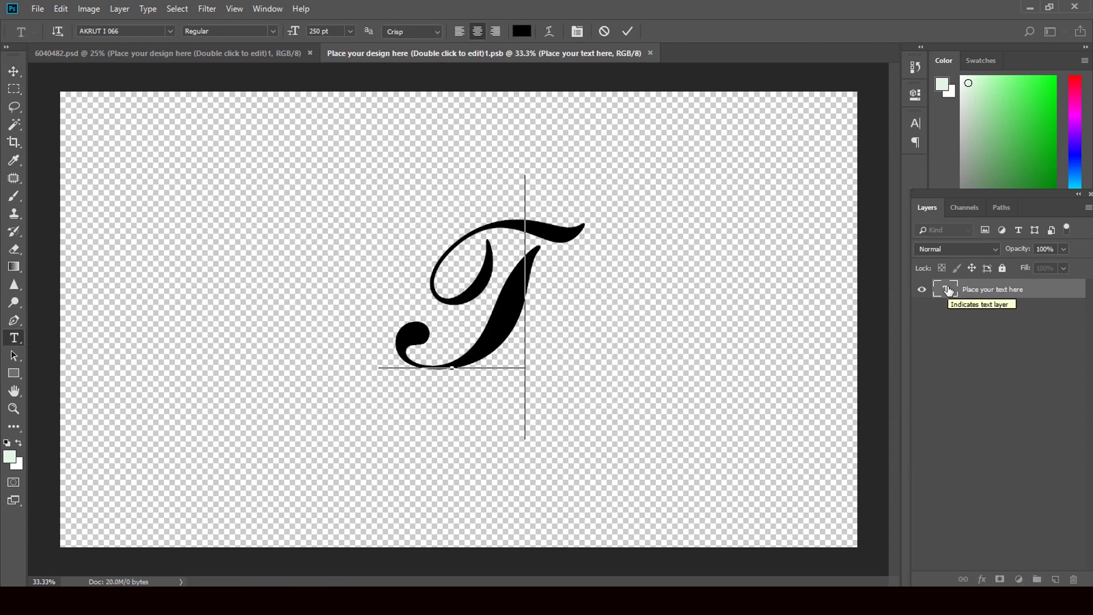
pyautogui.write('as')
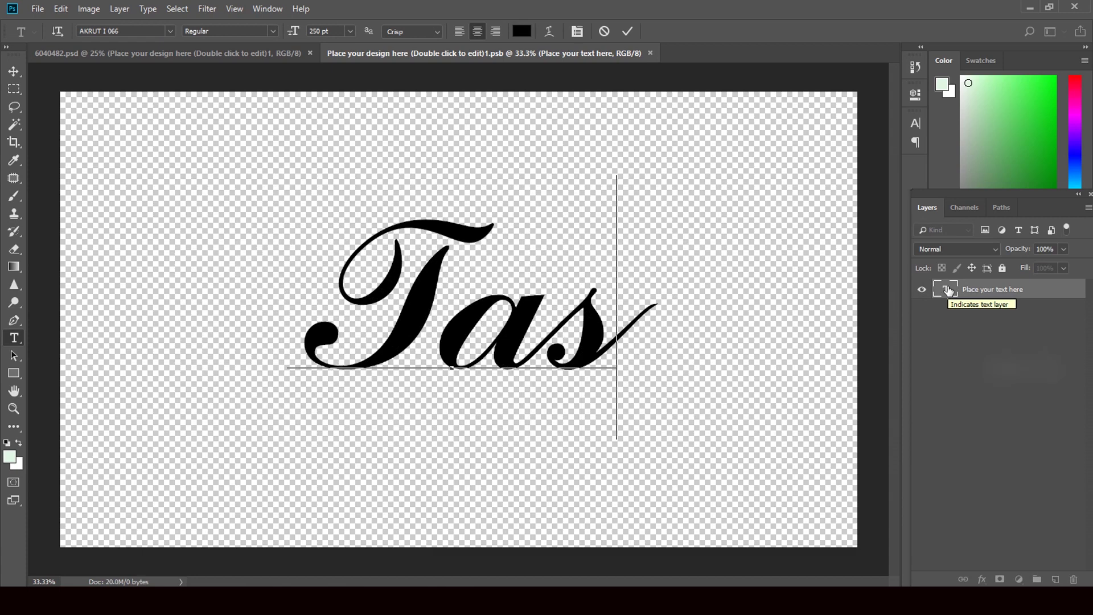
pyautogui.write('h')
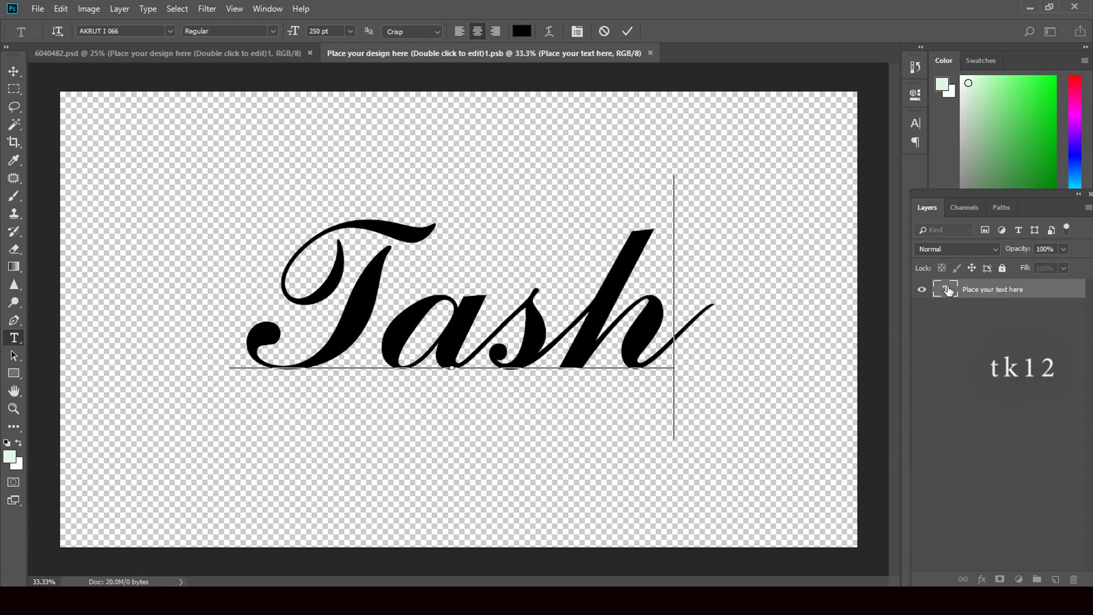
pyautogui.write('u')
pyautogui.click(13, 72)
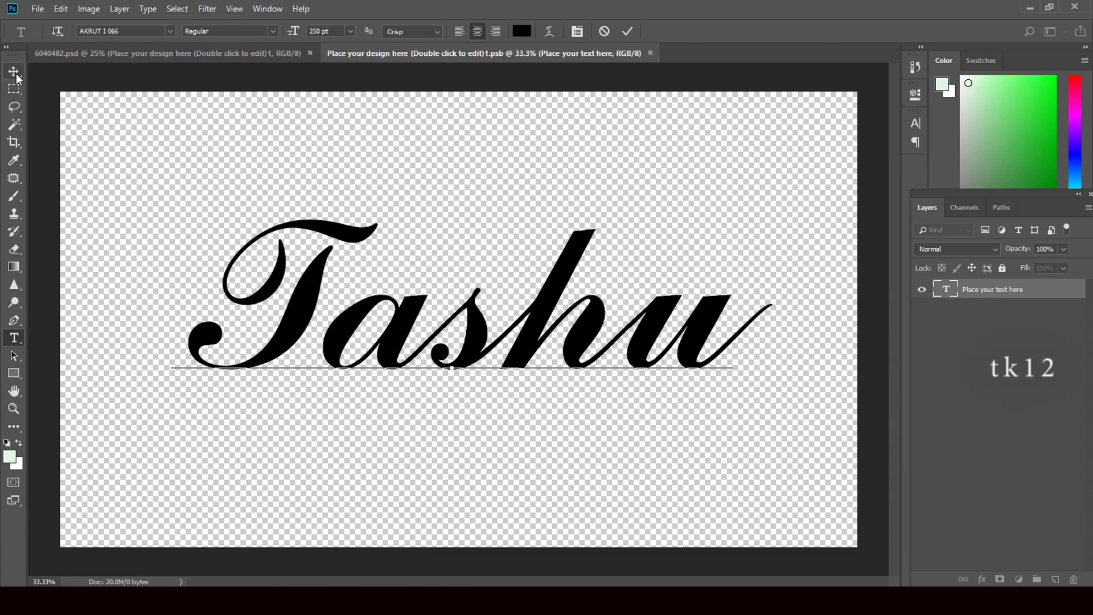
pyautogui.click(657, 53)
pyautogui.click(494, 230)
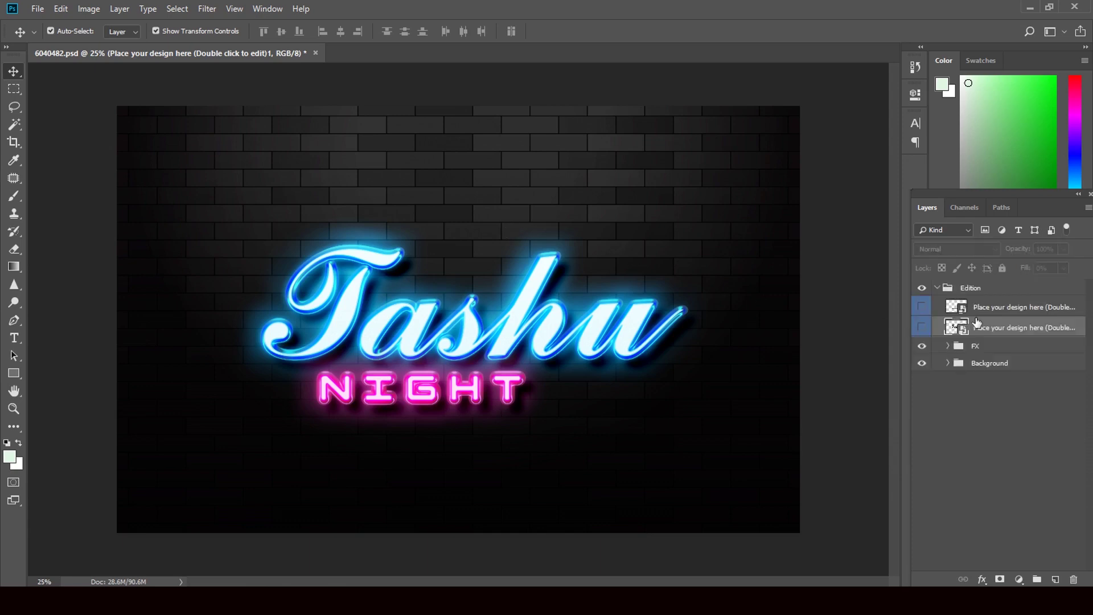
# In the second smart object, replace NIGHT with 'KALYAN', nudge it right, then save and close.
pyautogui.doubleClick(958, 308)
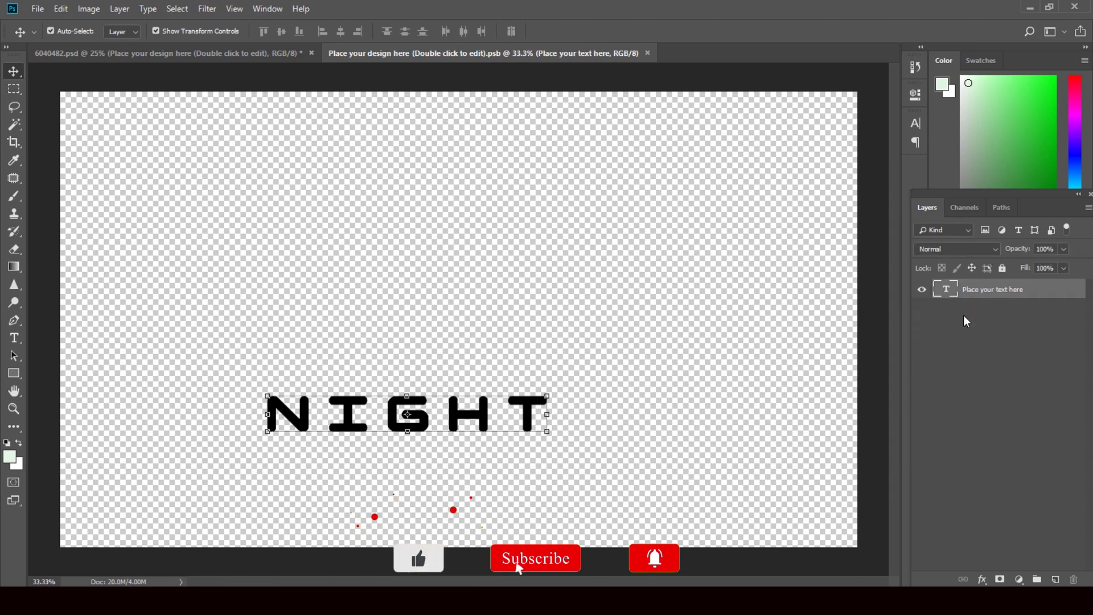
pyautogui.click(15, 339)
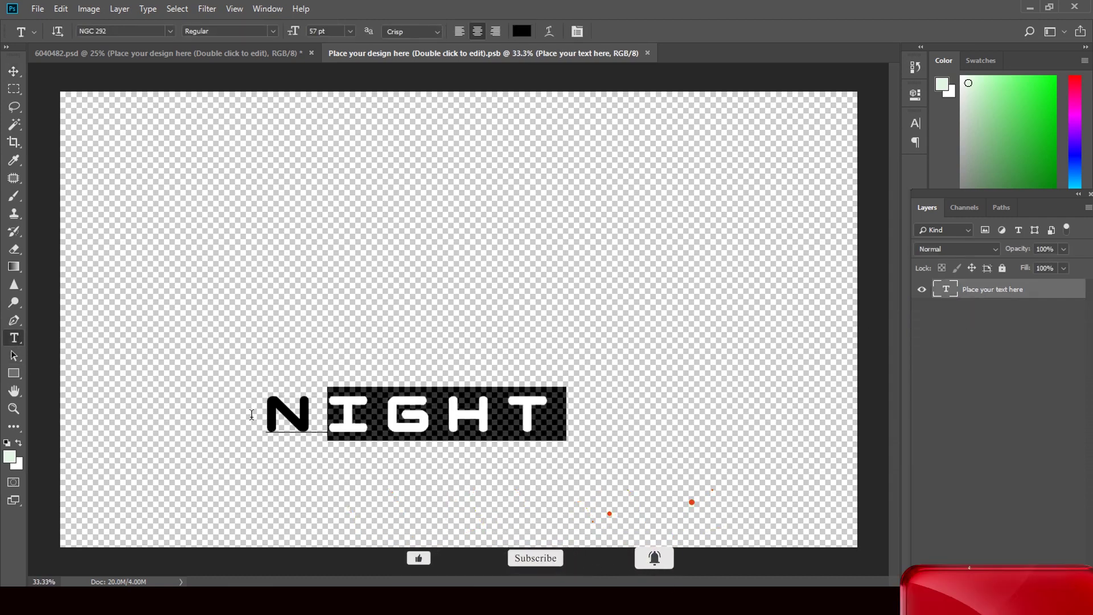
pyautogui.moveTo(551, 415); pyautogui.dragTo(208, 415)
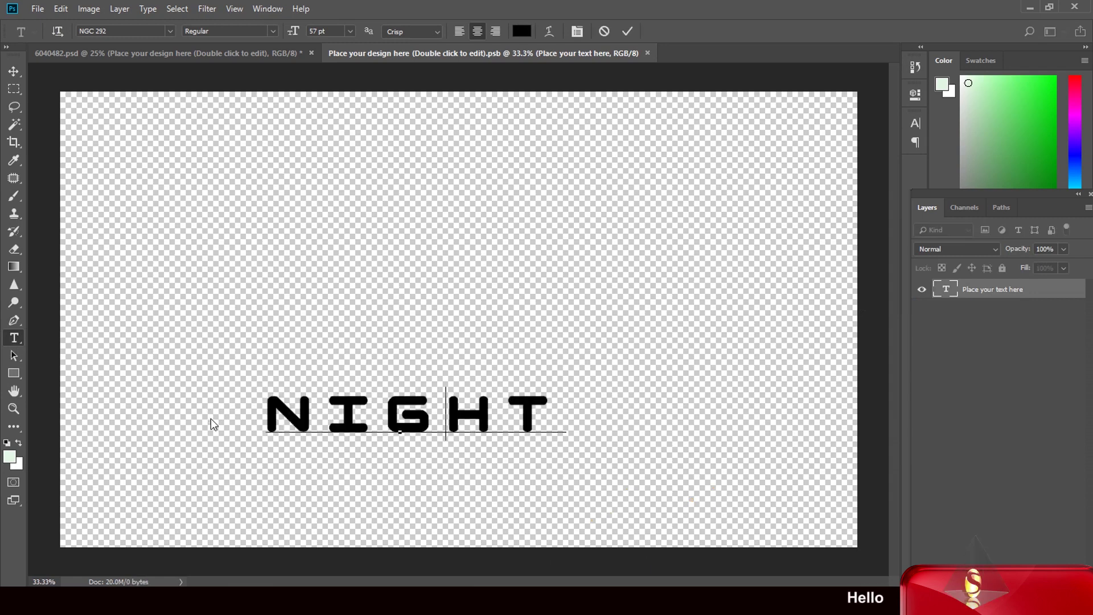
pyautogui.write('KALYAN')
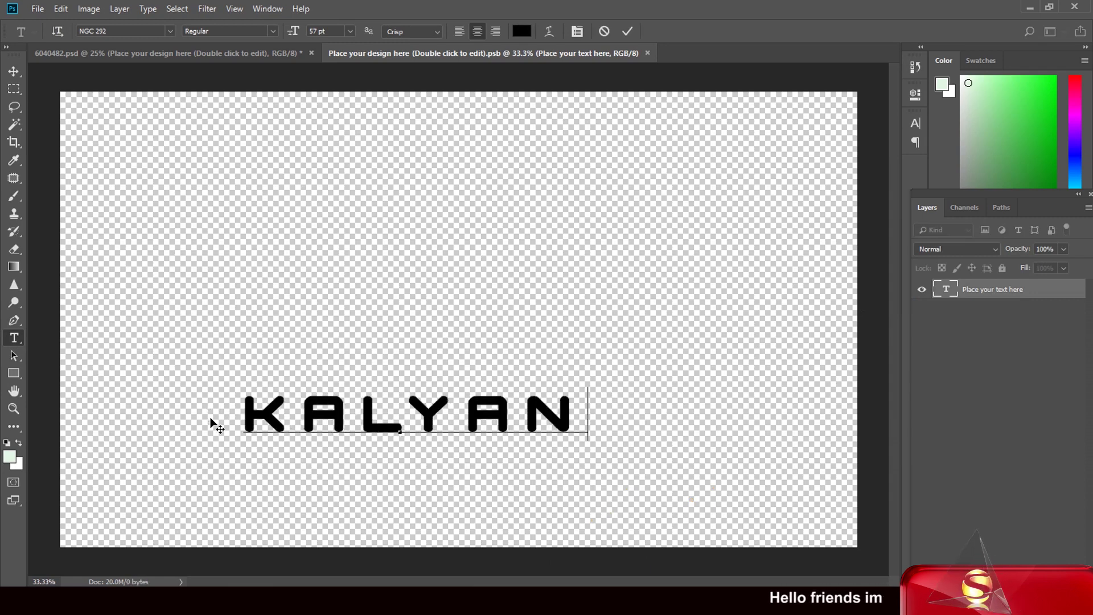
pyautogui.click(14, 71)
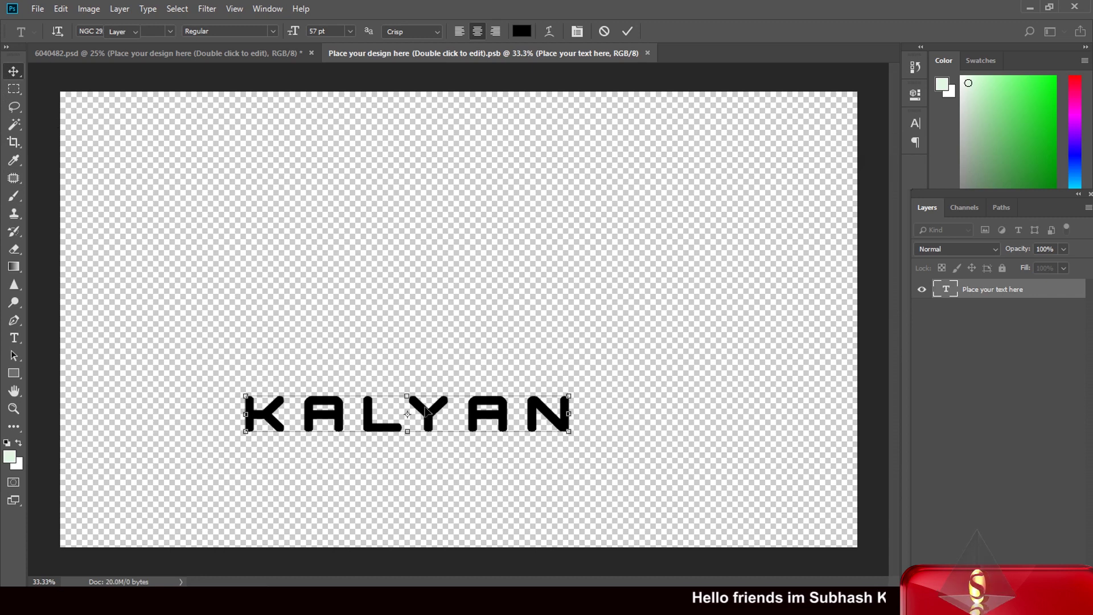
pyautogui.moveTo(433, 412); pyautogui.dragTo(458, 413)
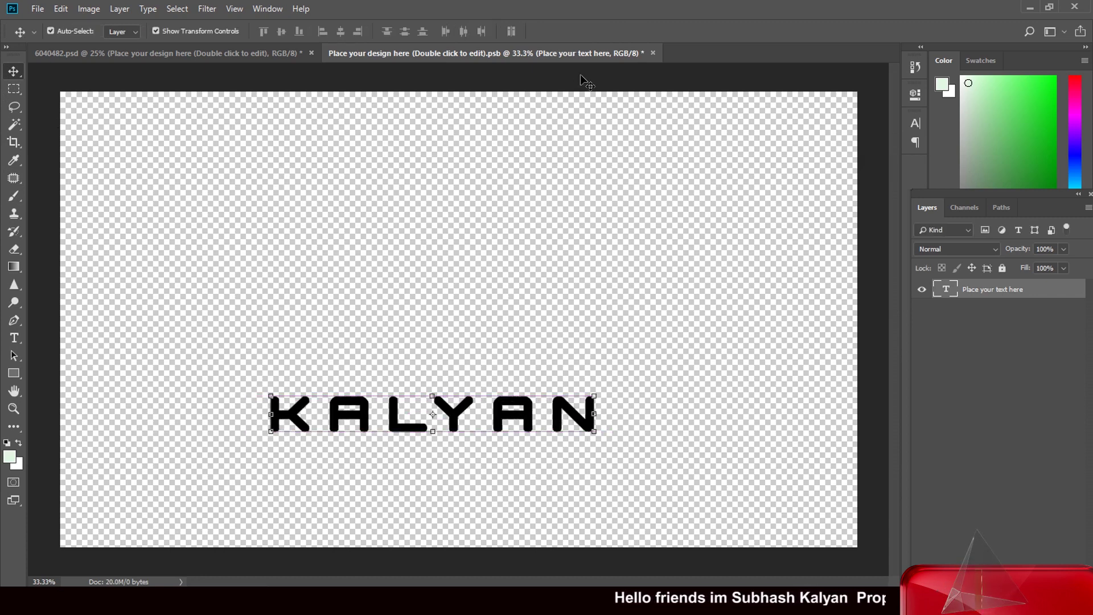
pyautogui.click(653, 54)
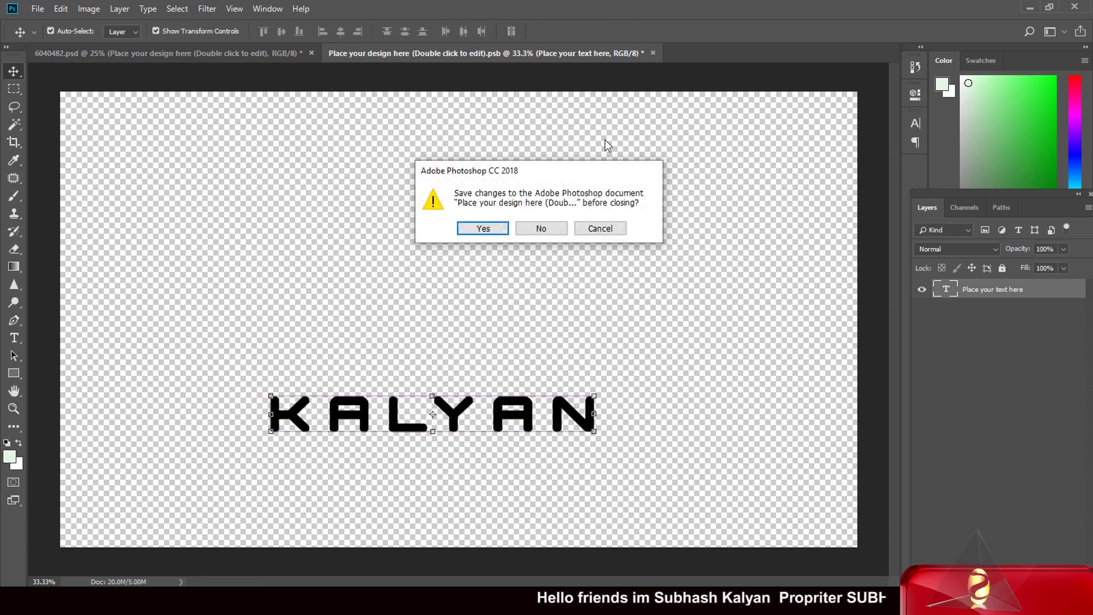
pyautogui.click(486, 231)
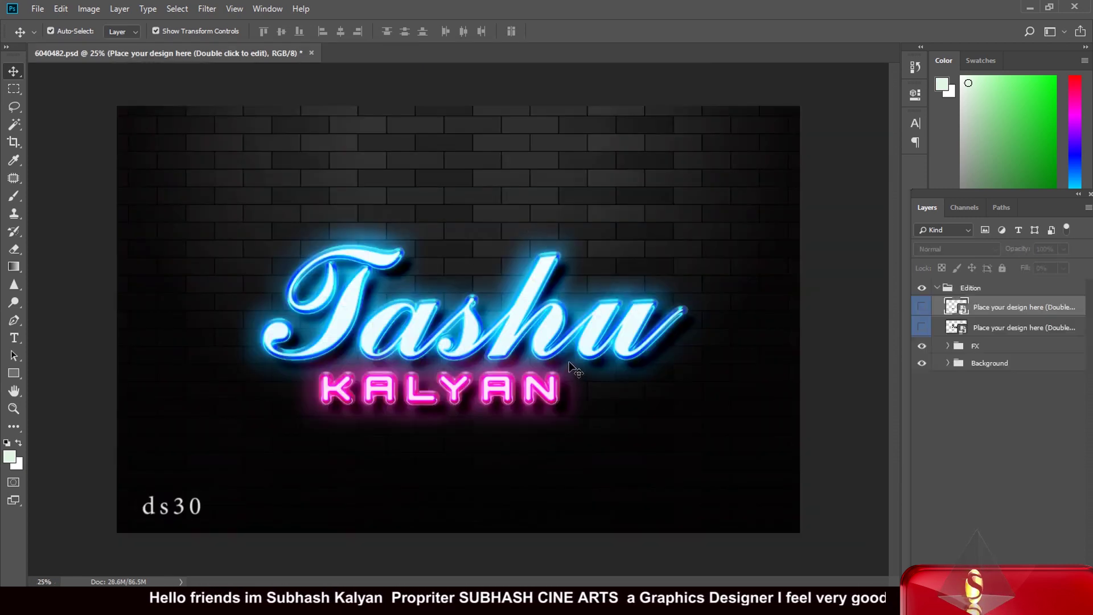
# Reveal the Background, FX and Shadow groups and open the Shadow smart object's KALYAN contents.
pyautogui.click(948, 363)
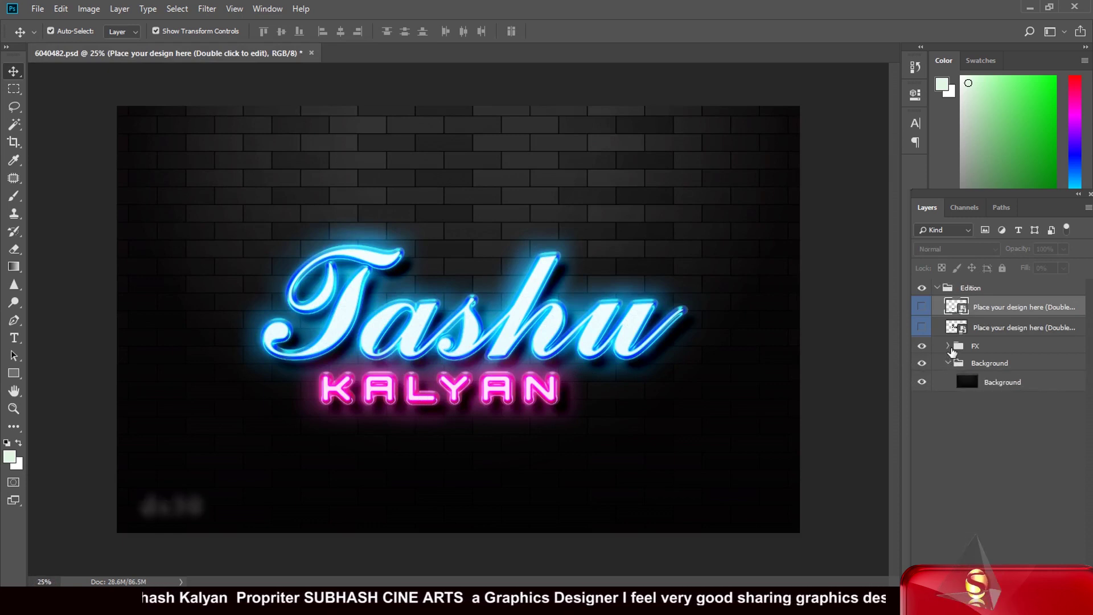
pyautogui.click(948, 347)
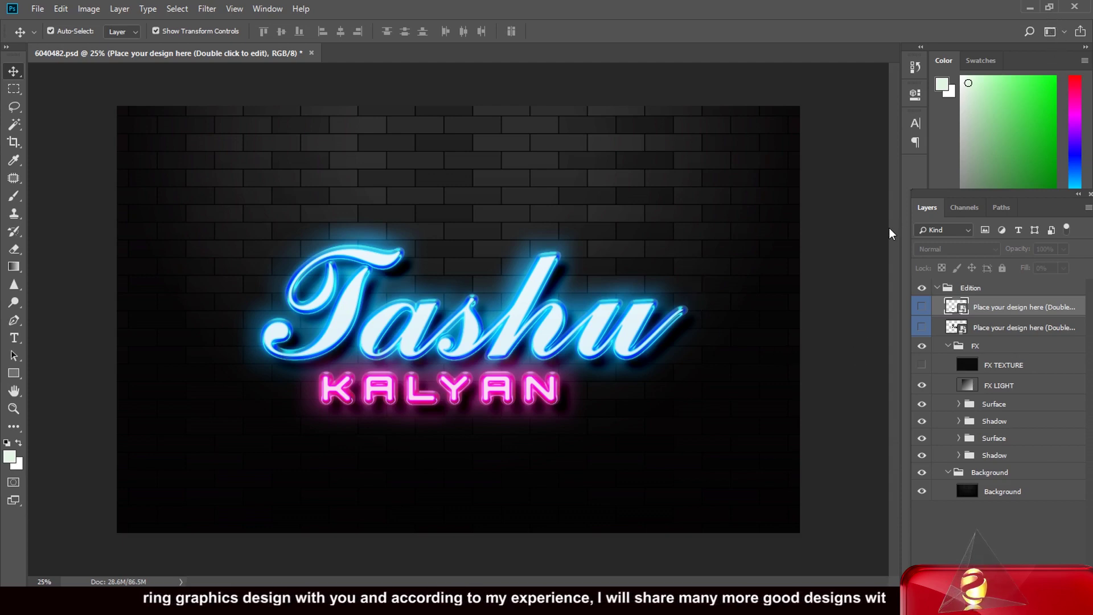
pyautogui.click(948, 350)
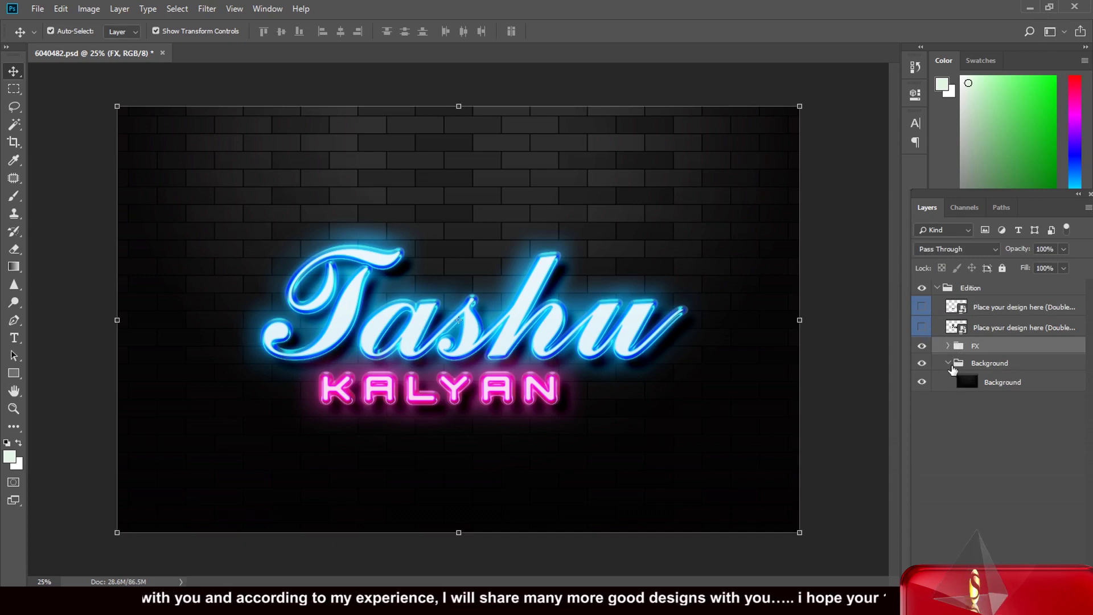
pyautogui.click(953, 366)
pyautogui.click(949, 346)
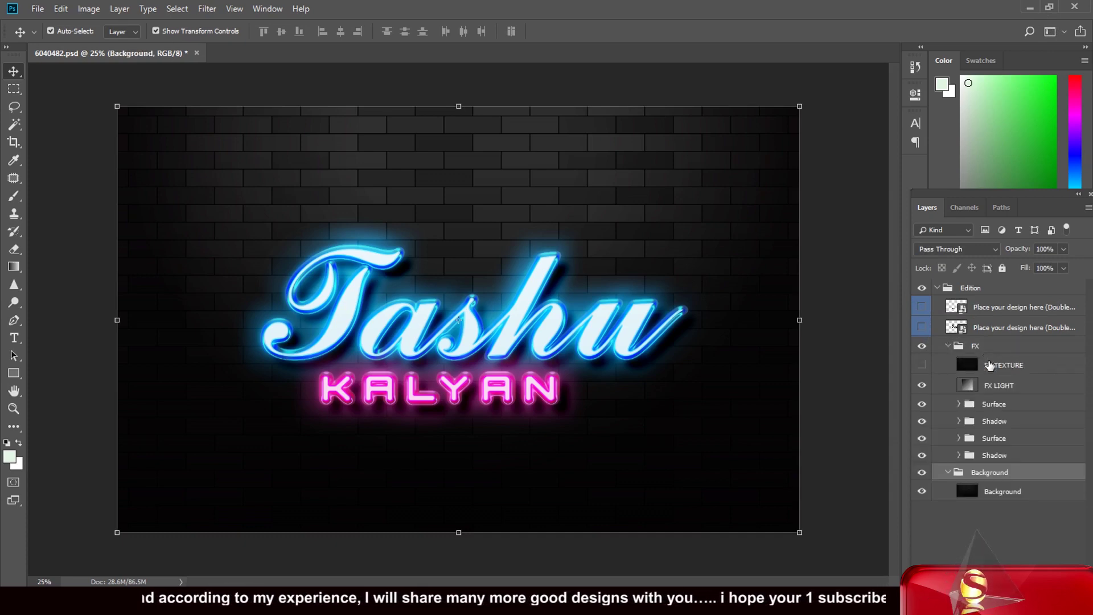
pyautogui.click(958, 421)
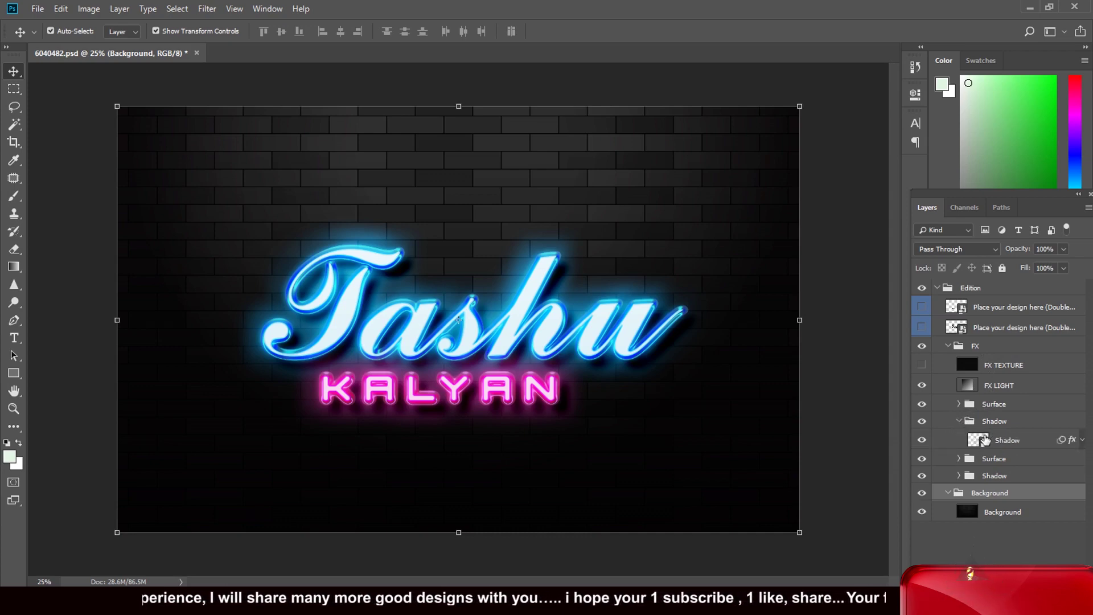
pyautogui.doubleClick(985, 440)
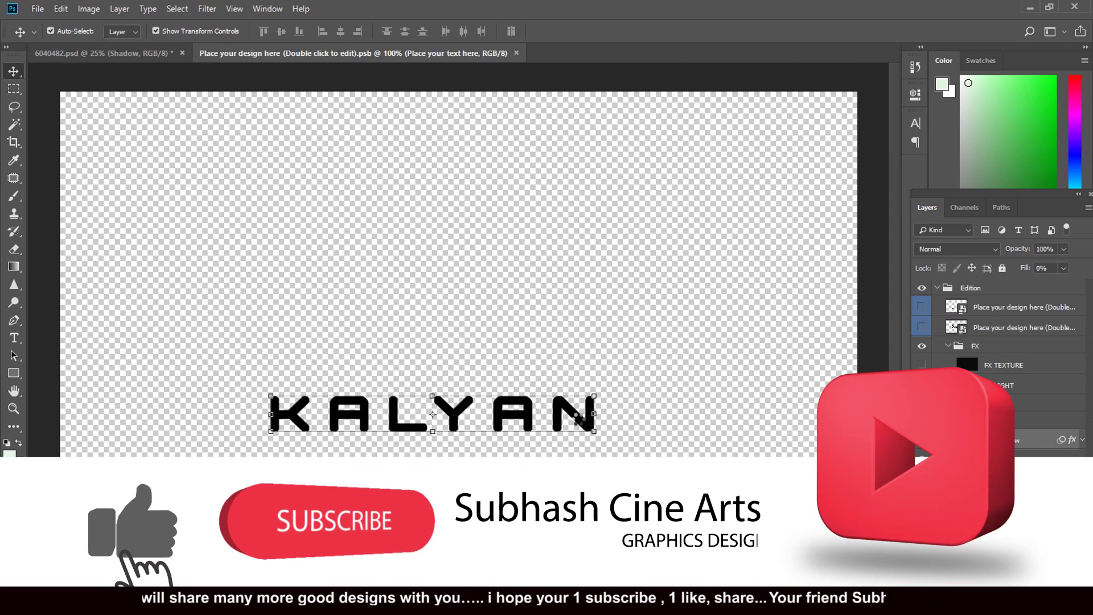